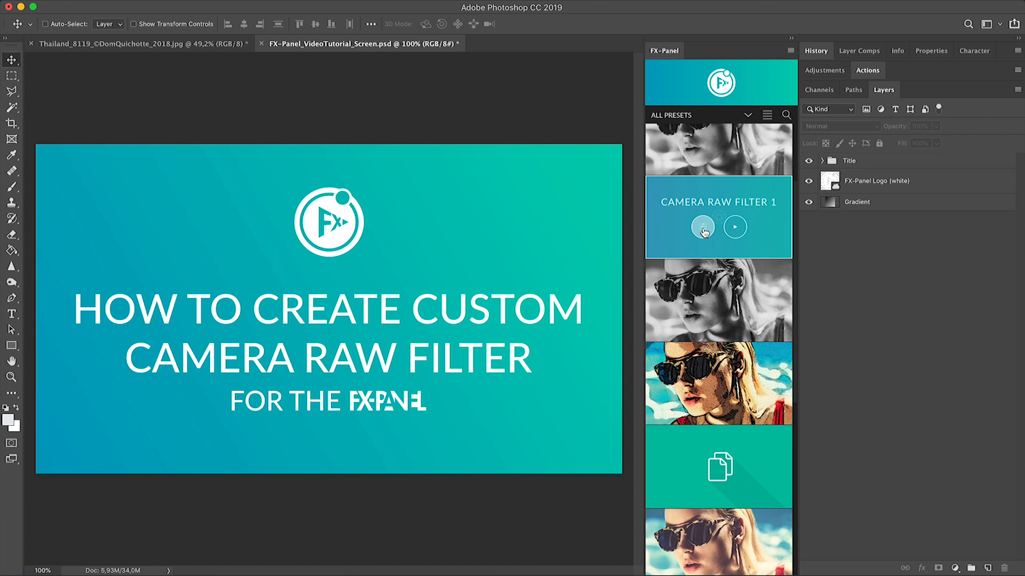
Open the options of the Camera Raw Filter 1 preset and switch to the Thailand boat photo document.
click(703, 228)
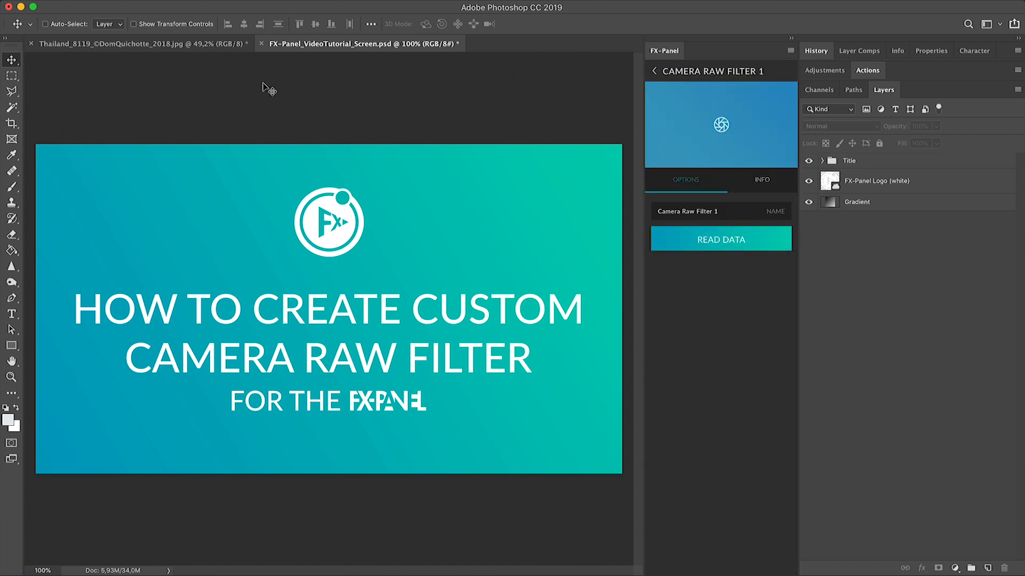
click(201, 45)
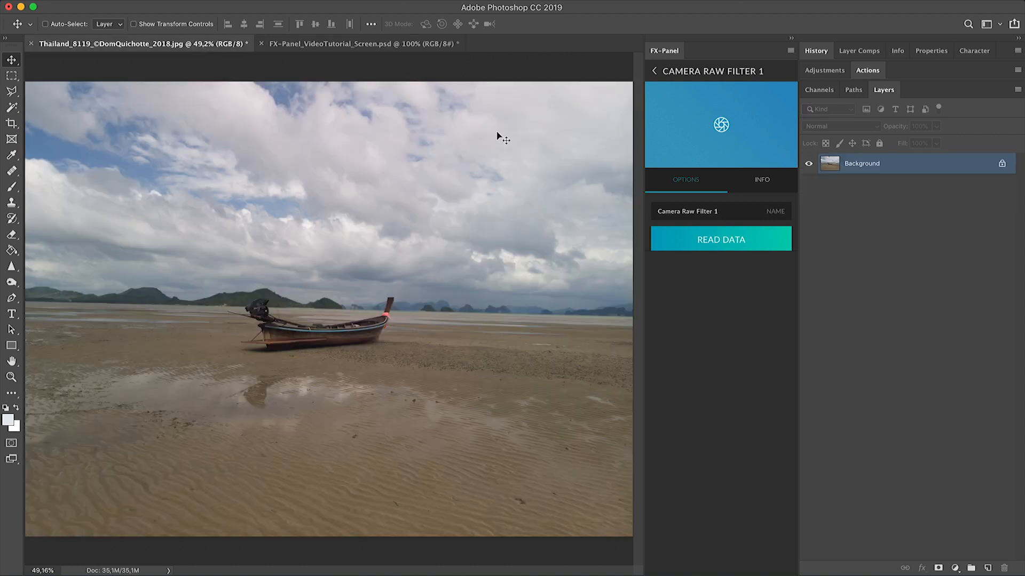
Duplicate the photo's Background layer and convert the copy to a smart object.
right_click(895, 170)
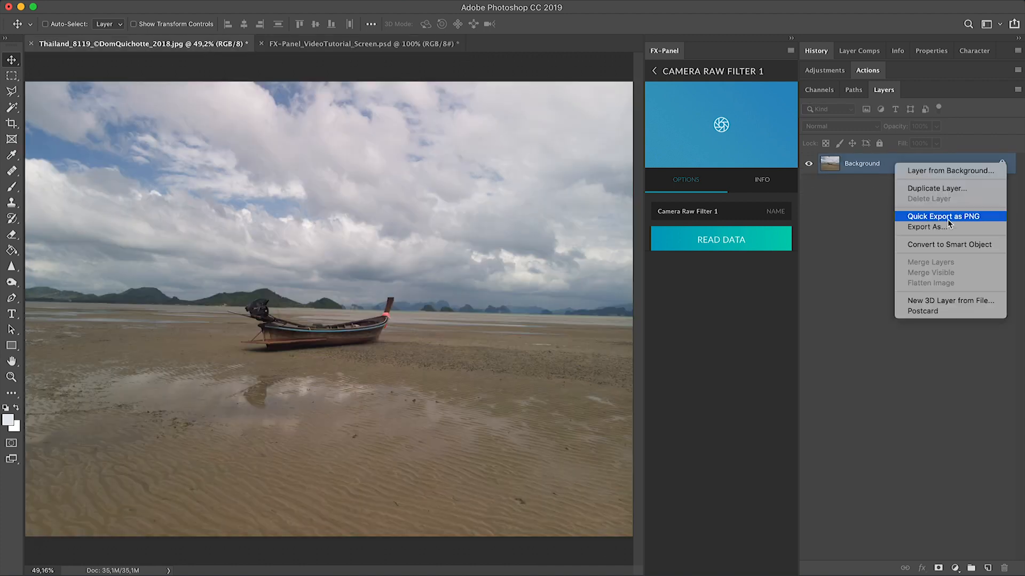
click(947, 194)
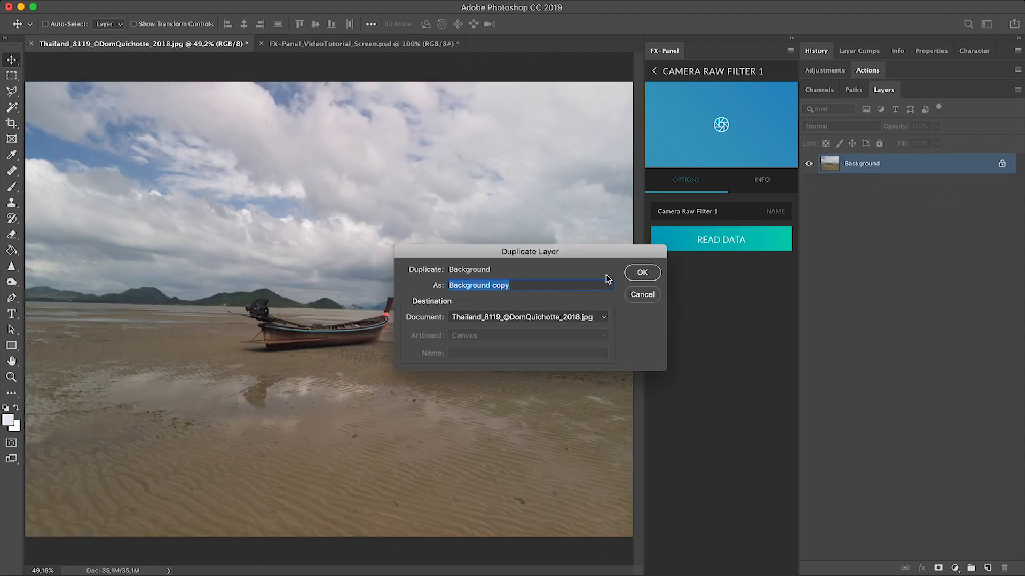
click(640, 272)
right_click(902, 175)
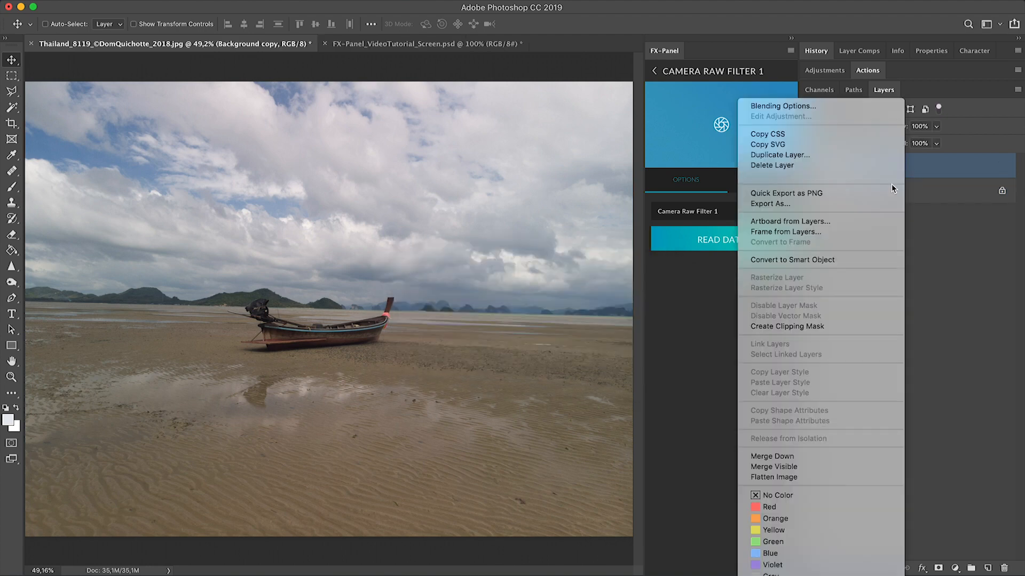
click(832, 260)
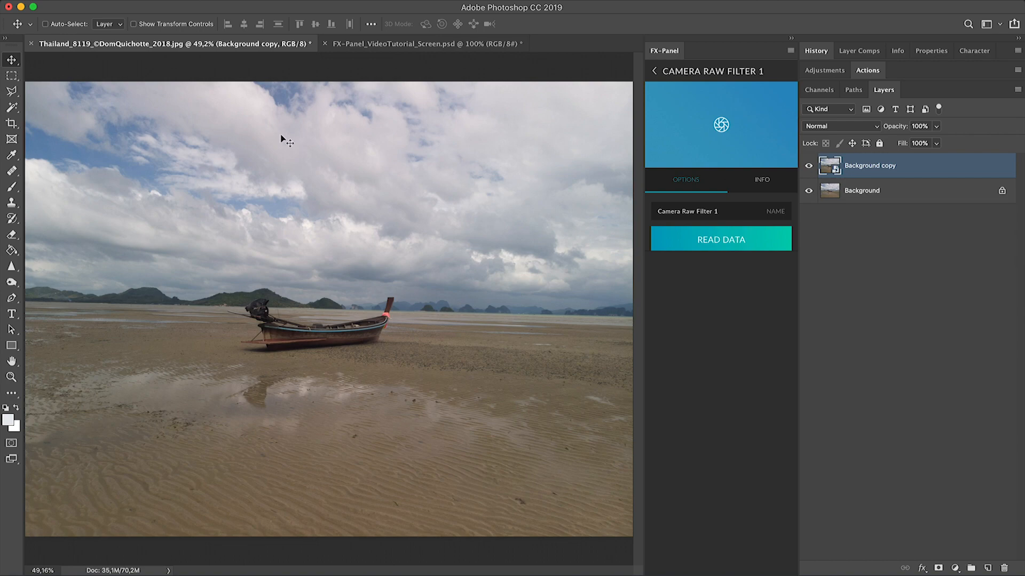
Start the Camera Raw Filter on the layer copy and set Temperature to -7, Exposure to +0.60 and Contrast to +50.
click(302, 2)
click(327, 68)
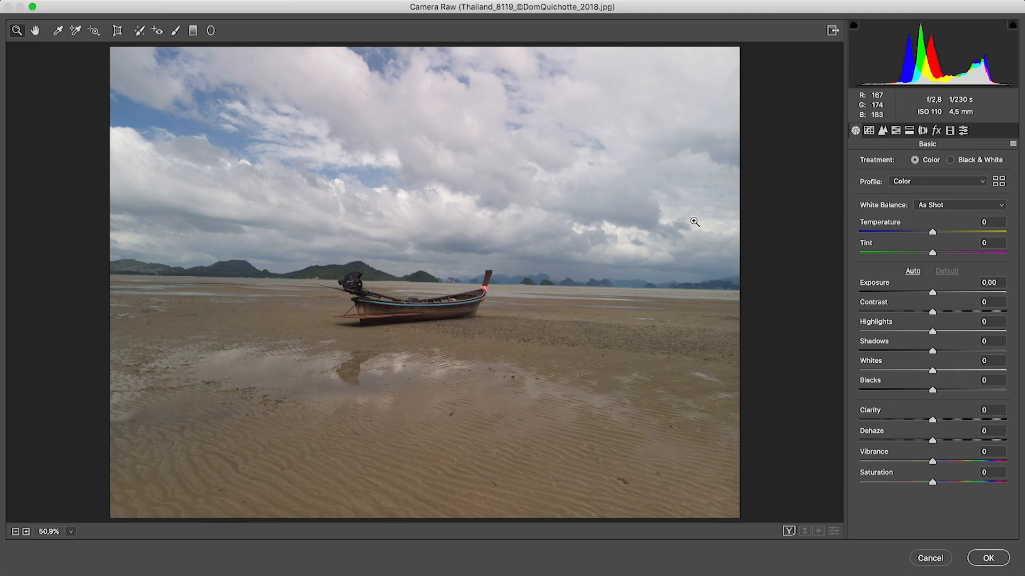
mouse_move(932, 311)
mouse_down()
mouse_move(969, 312)
mouse_move(956, 292)
mouse_move(941, 294)
mouse_up()
mouse_move(932, 232)
mouse_down()
mouse_move(916, 235)
mouse_move(926, 234)
mouse_up()
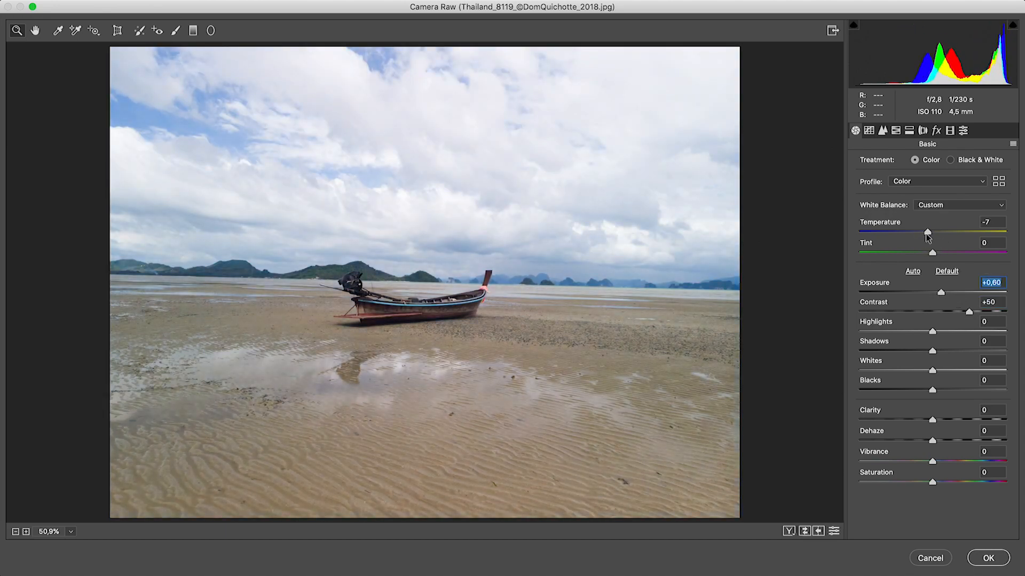
Increase Dehaze, tint the highlights and shadows with Split Toning, and apply the Camera Raw adjustments.
drag(948, 441, 980, 442)
click(894, 131)
click(909, 131)
drag(859, 181, 910, 182)
drag(900, 202, 894, 204)
drag(892, 181, 886, 182)
drag(957, 278, 950, 279)
drag(895, 298, 898, 300)
click(987, 558)
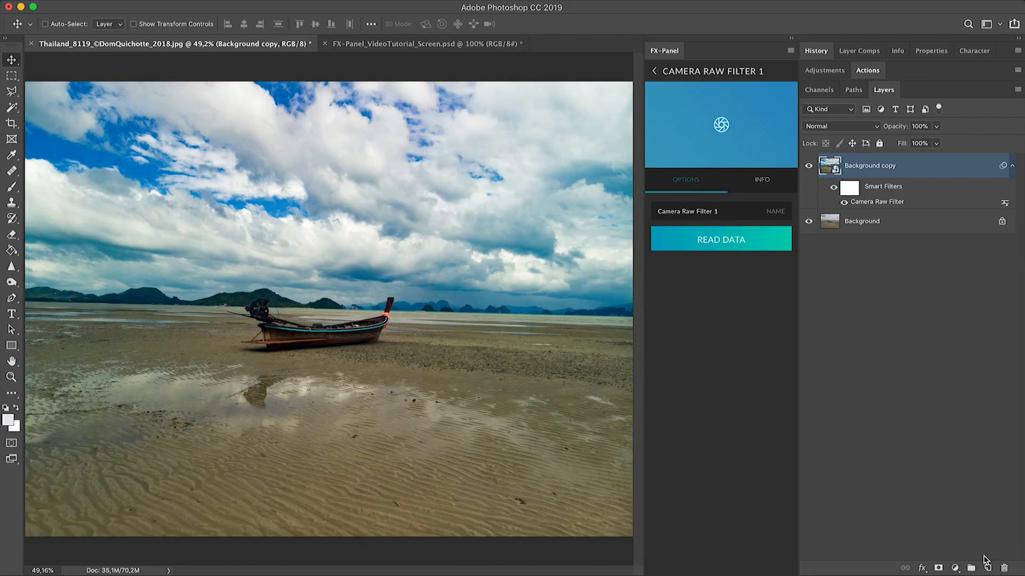
Read the smart filter's data into the Camera Raw Filter 1 preset and return to the FX-Panel preset list.
click(735, 242)
click(723, 244)
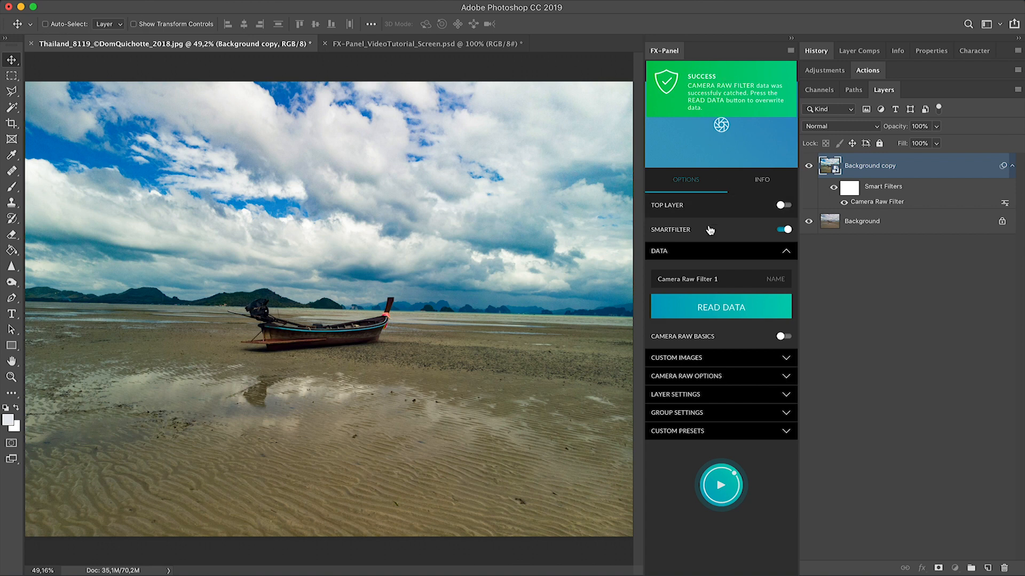
click(746, 251)
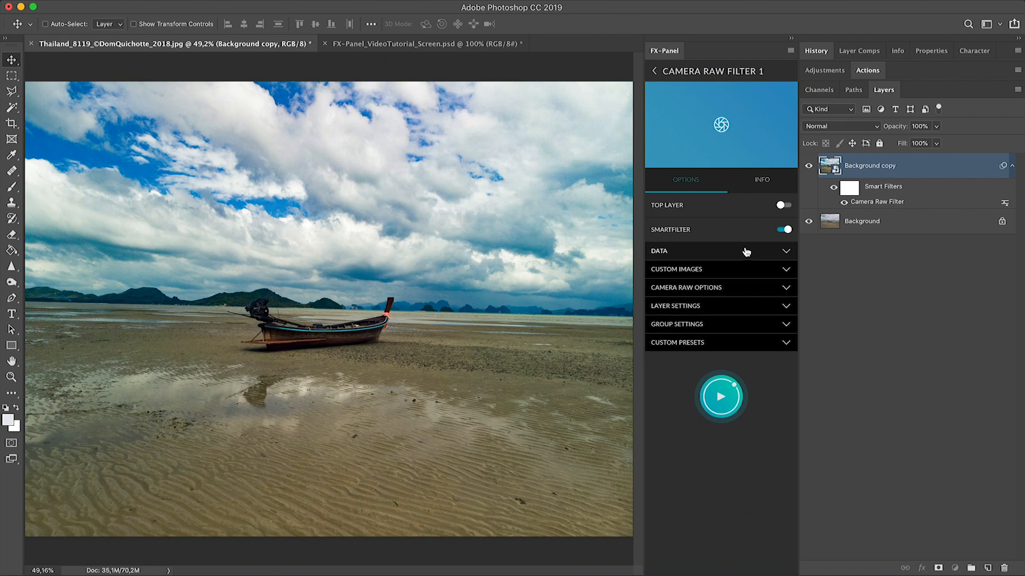
click(704, 72)
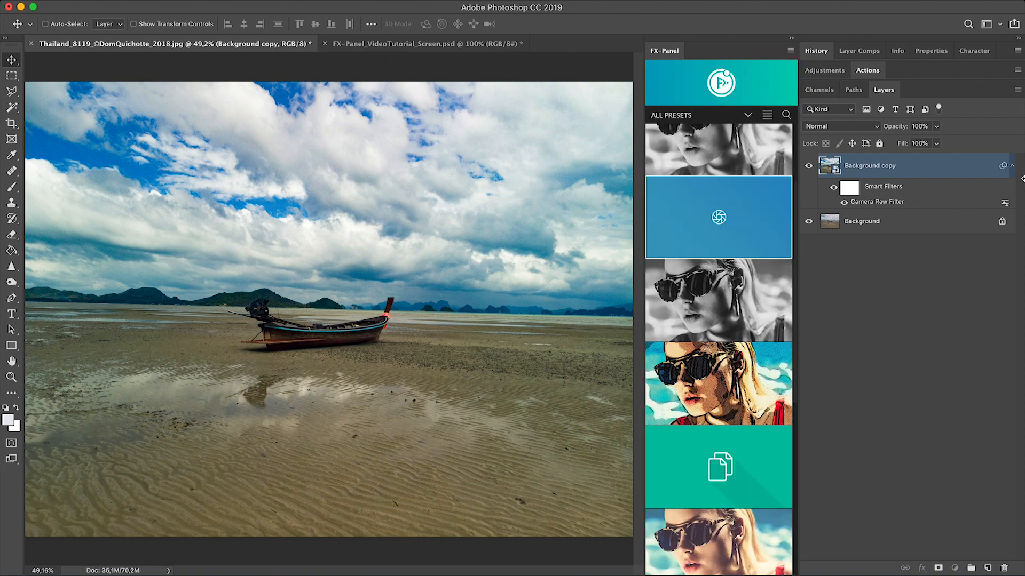
Test the Camera Raw Filter 1 preset on the Background layer with the copy hidden, and remove the generated layer and show the copy again.
click(809, 166)
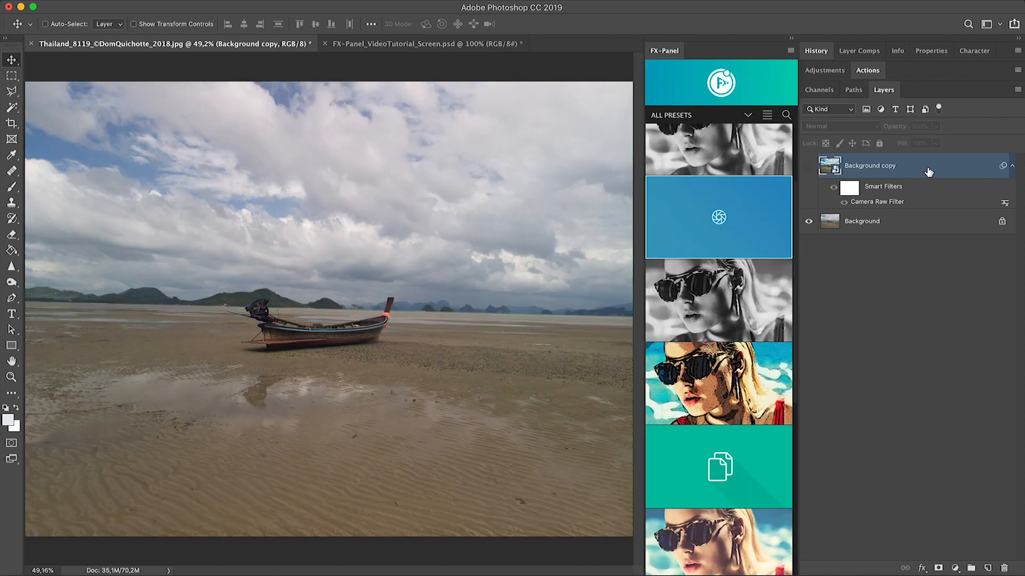
click(875, 231)
mouse_move(740, 230)
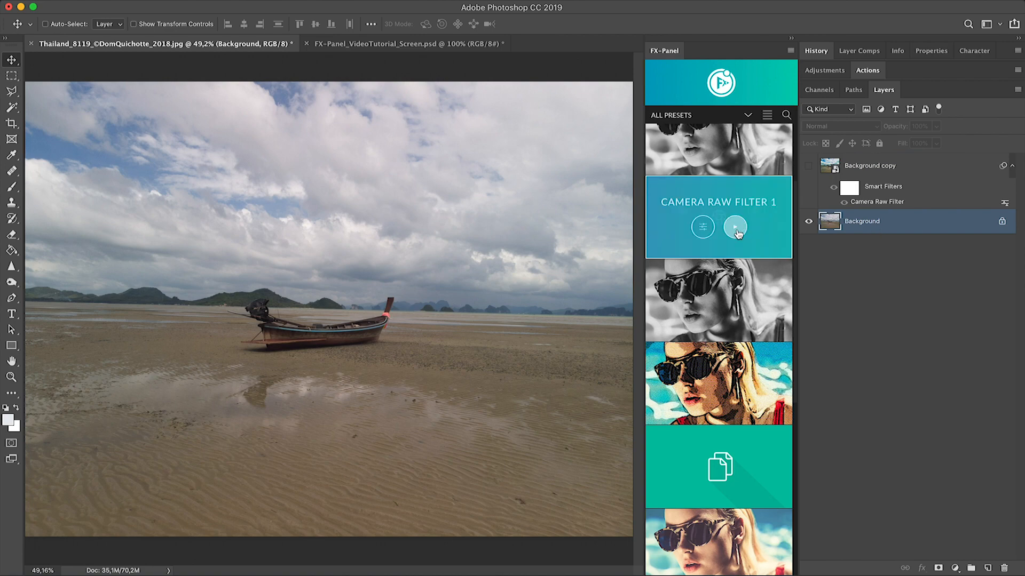
click(736, 228)
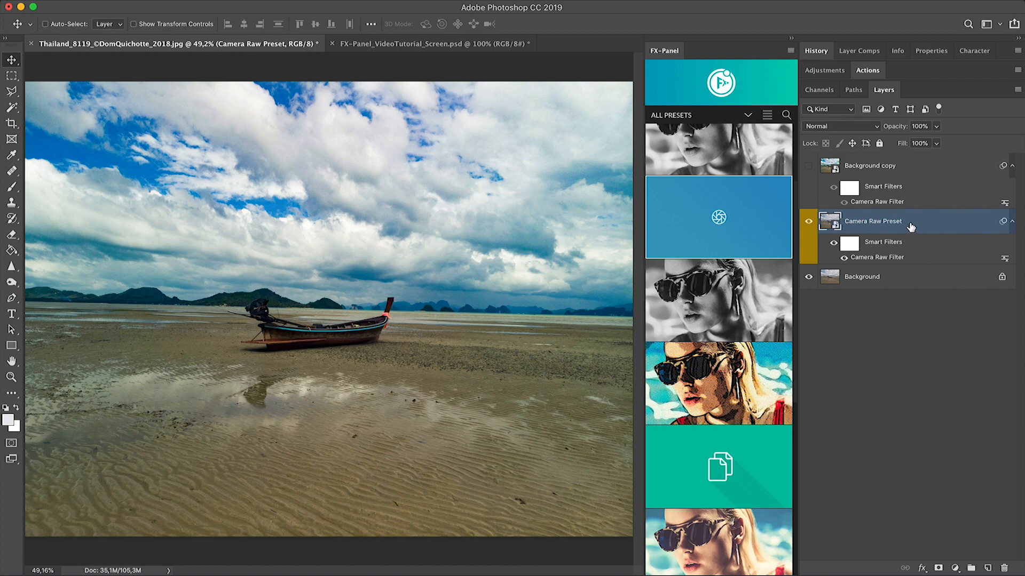
key(BackSpace)
click(808, 167)
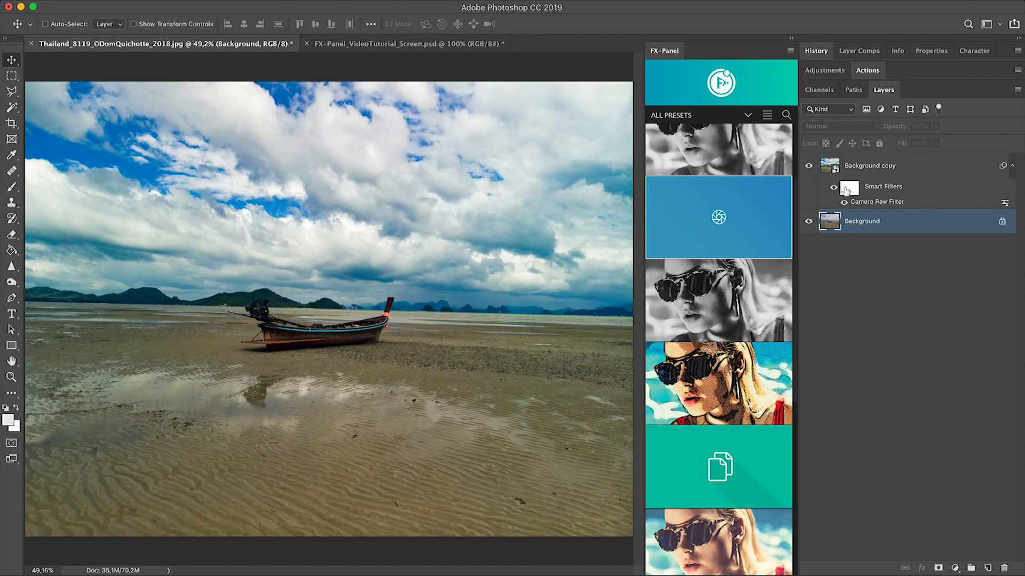
Clear the smart filters from the Background copy layer and add a new Camera Raw filter preset to the FX-Panel.
right_click(884, 188)
click(935, 227)
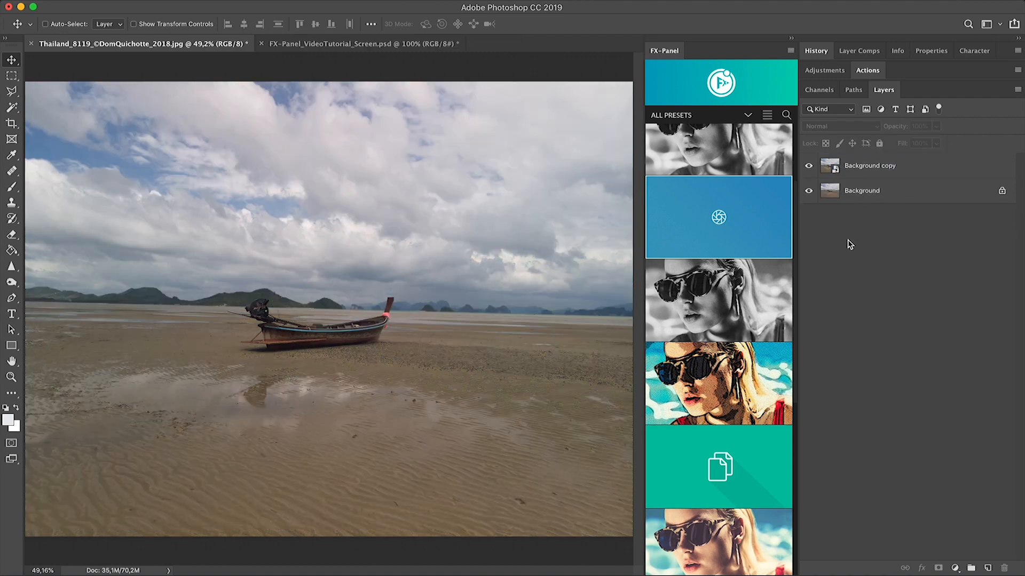
click(767, 115)
click(730, 95)
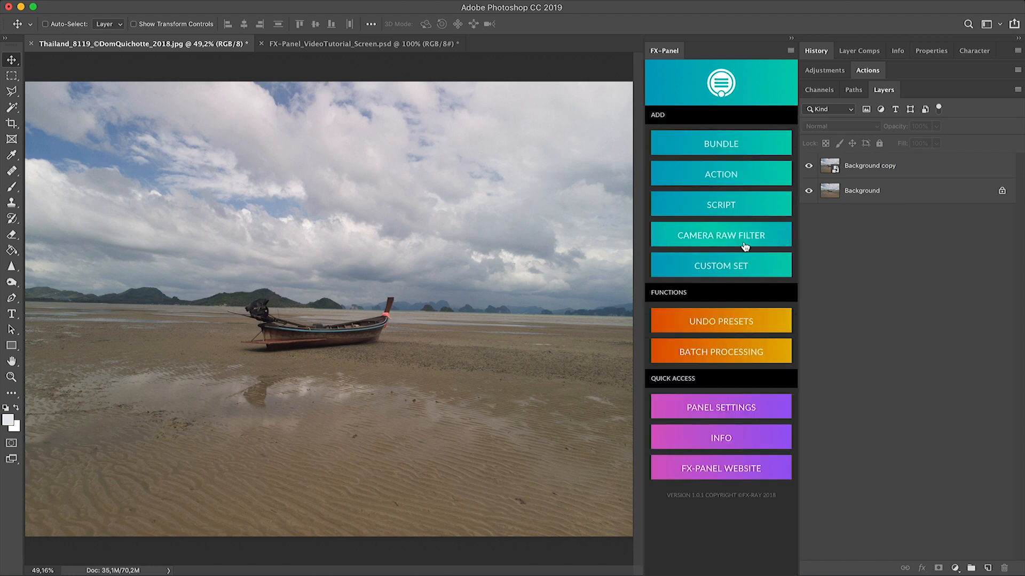
click(755, 235)
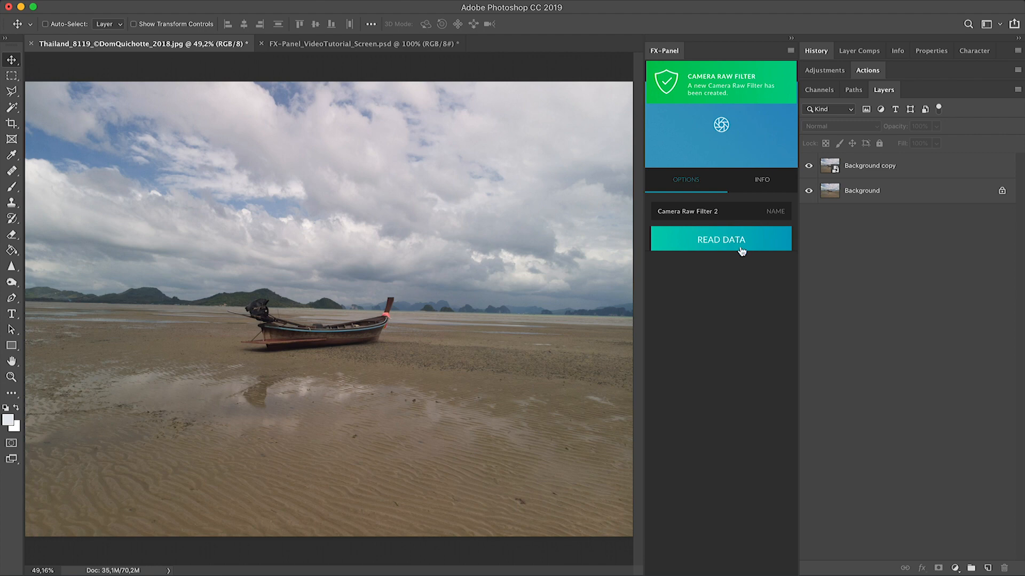
Apply the Camera Raw Filter to the Background copy layer using the Ashes preset from the FX-Ray Black&White group.
click(876, 167)
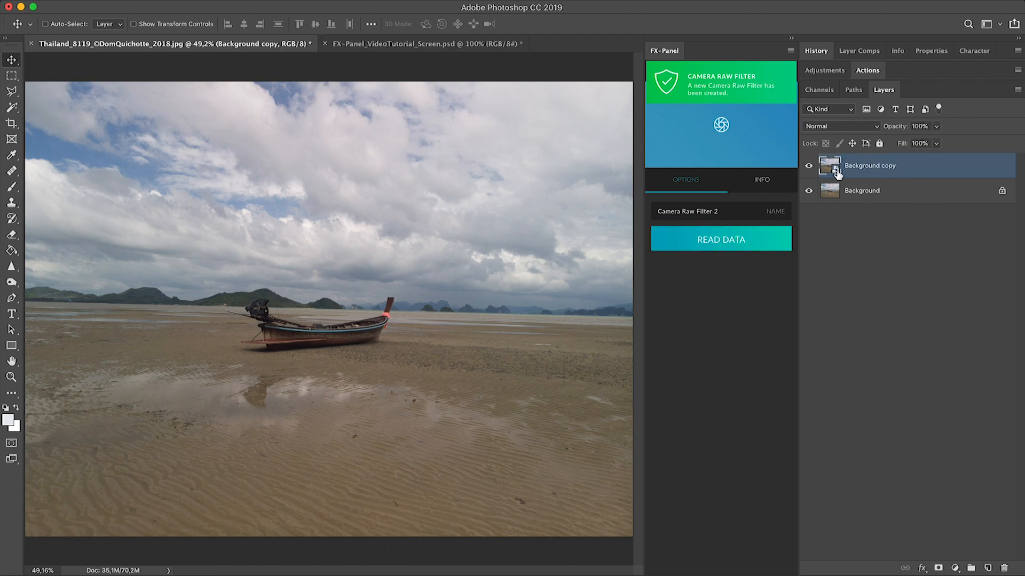
click(309, 1)
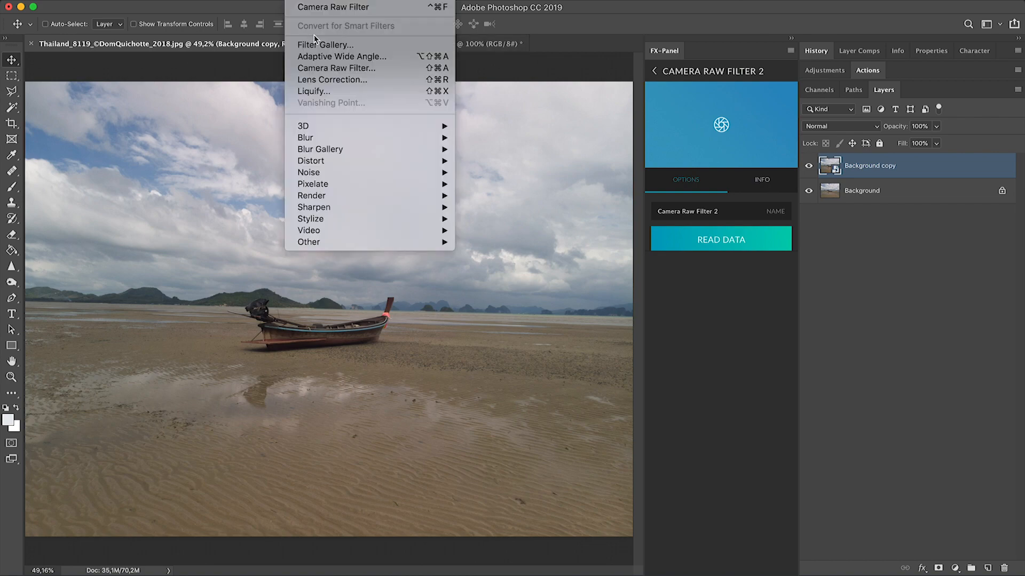
click(331, 69)
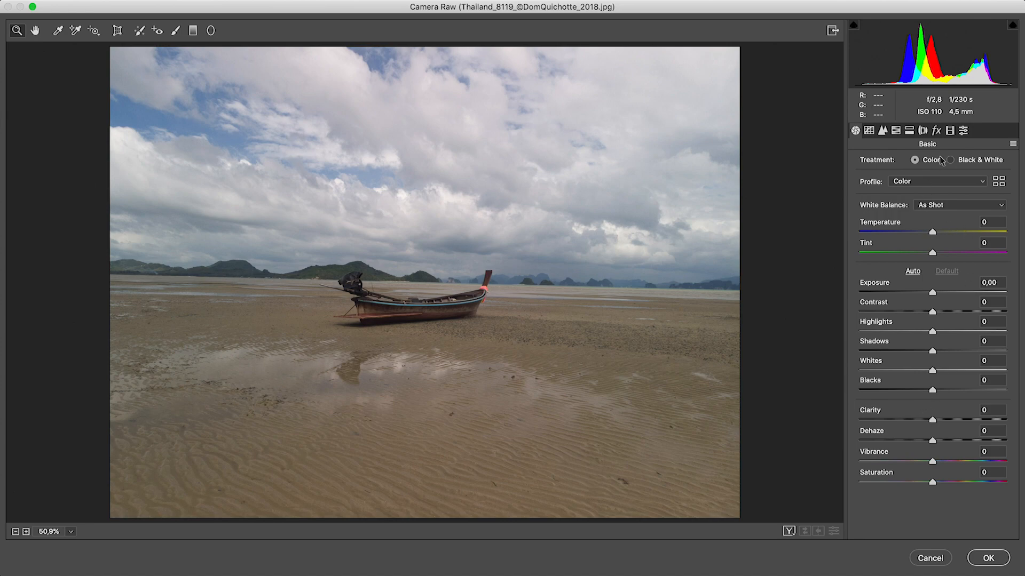
click(963, 131)
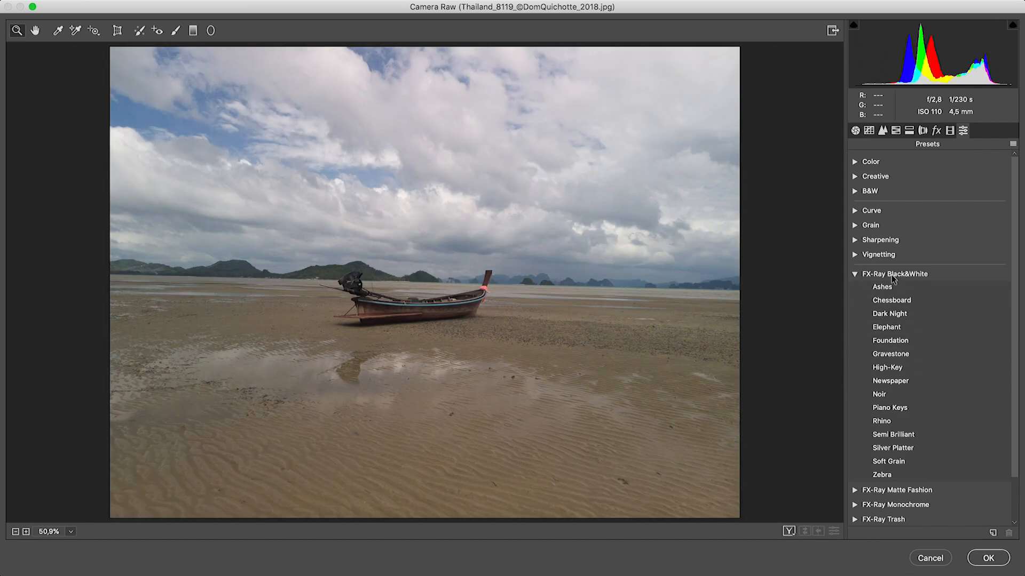
click(881, 288)
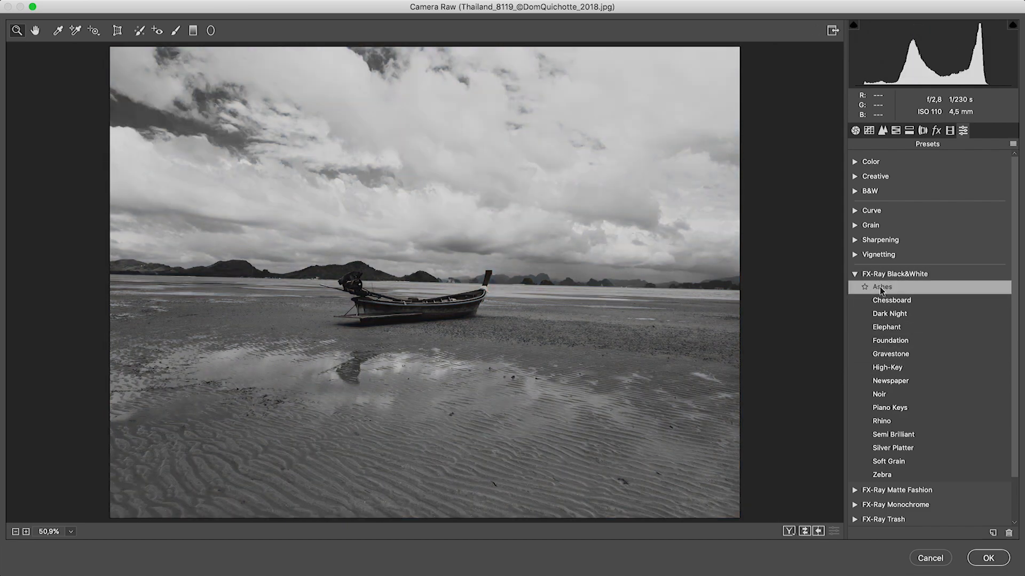
click(989, 558)
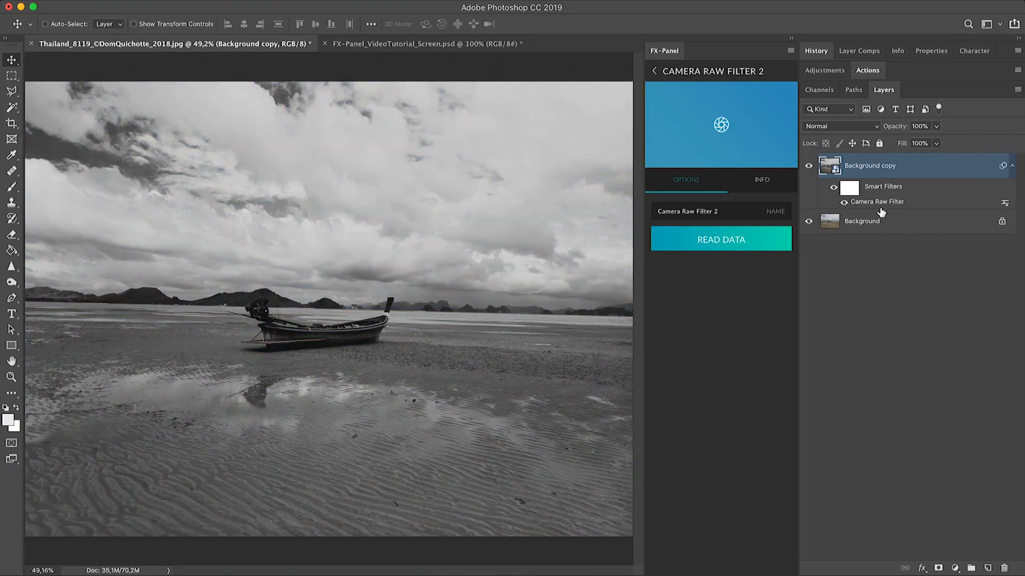
Read the filter data into Camera Raw Filter 2 and save it as a custom preset named Ashes.
click(723, 247)
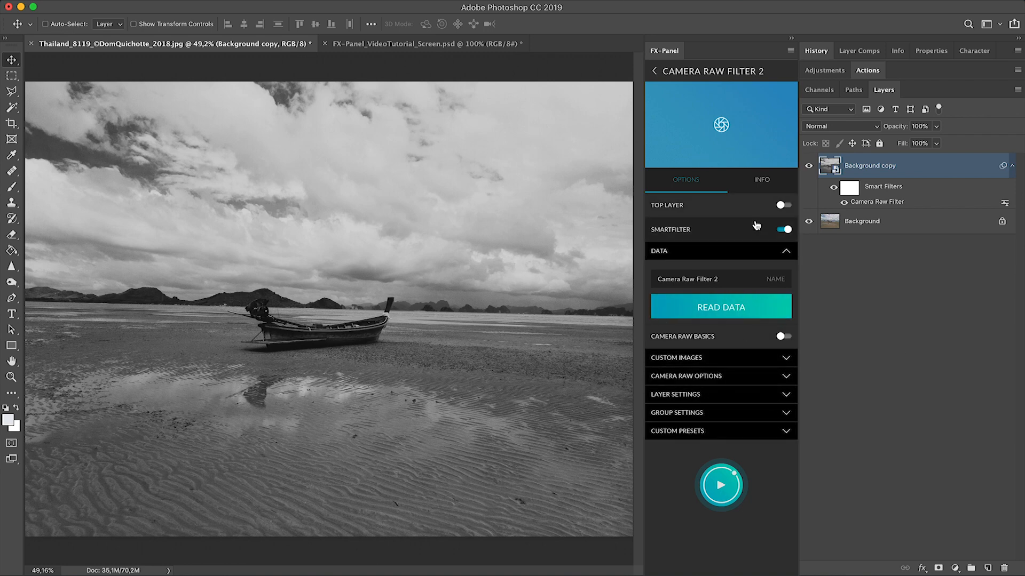
click(694, 431)
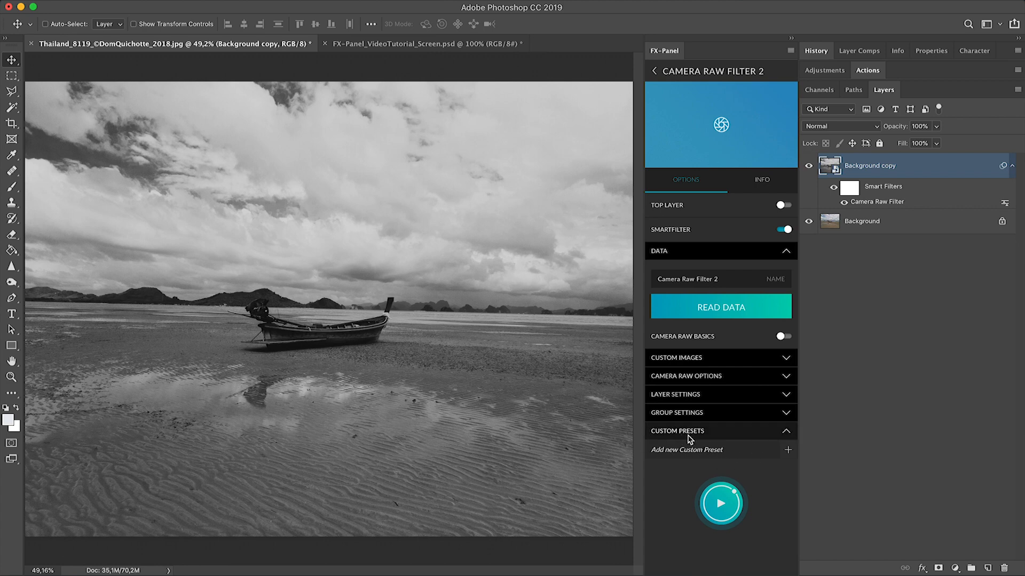
click(789, 451)
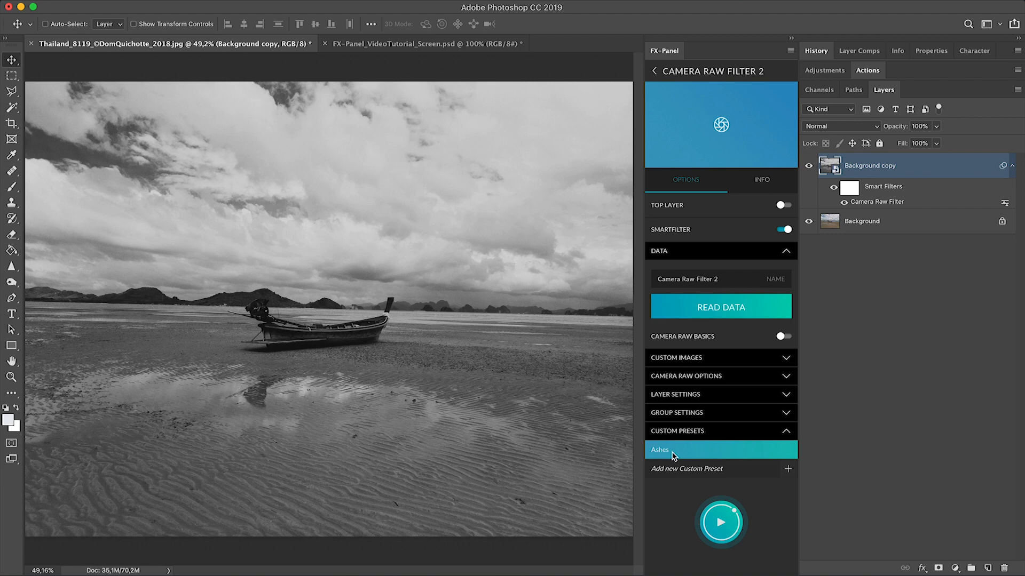
Edit the Background copy's Camera Raw smart filter to use the Chessboard preset from the FX-Ray Black&White group.
double_click(883, 204)
click(964, 131)
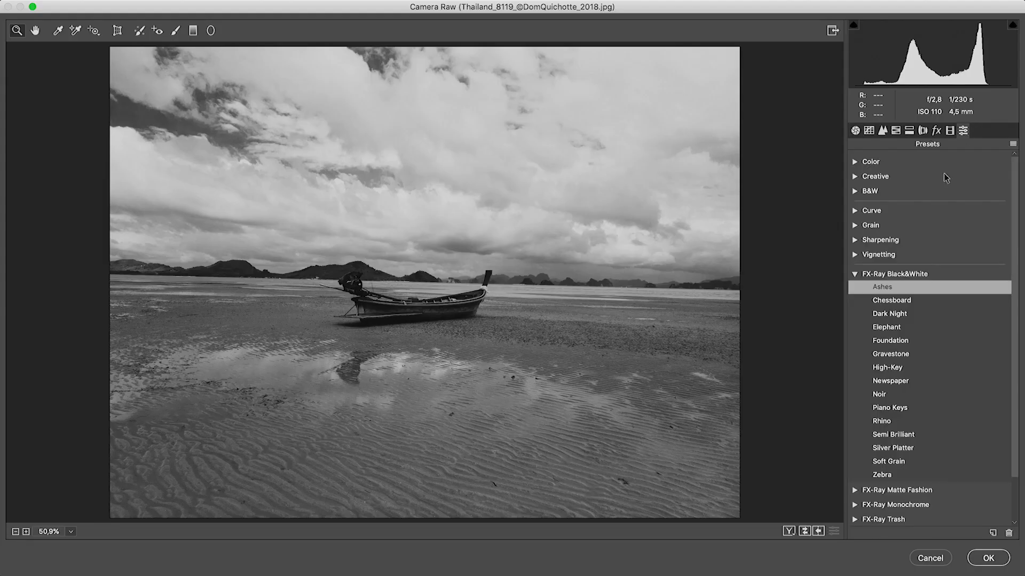
click(908, 301)
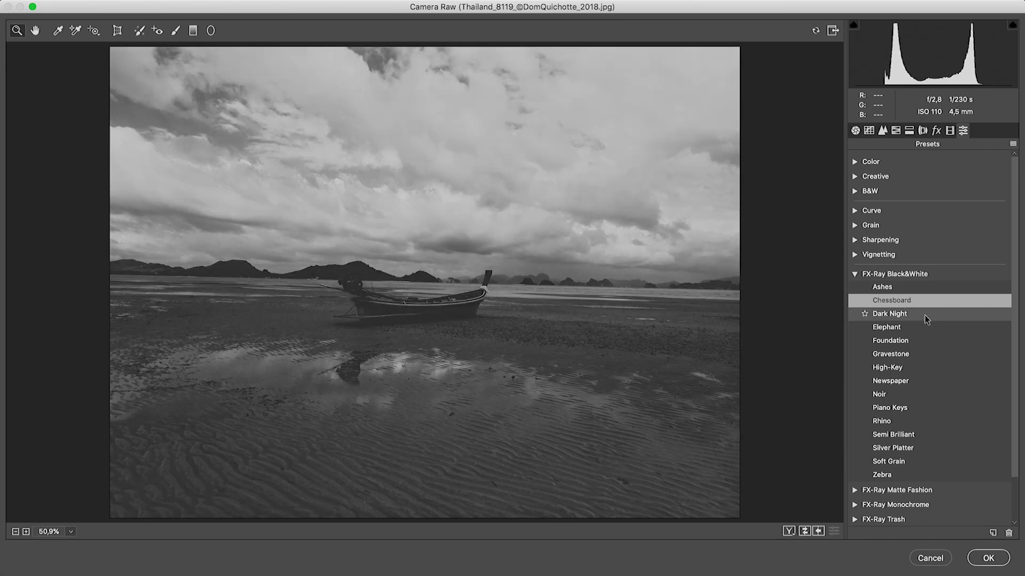
click(988, 558)
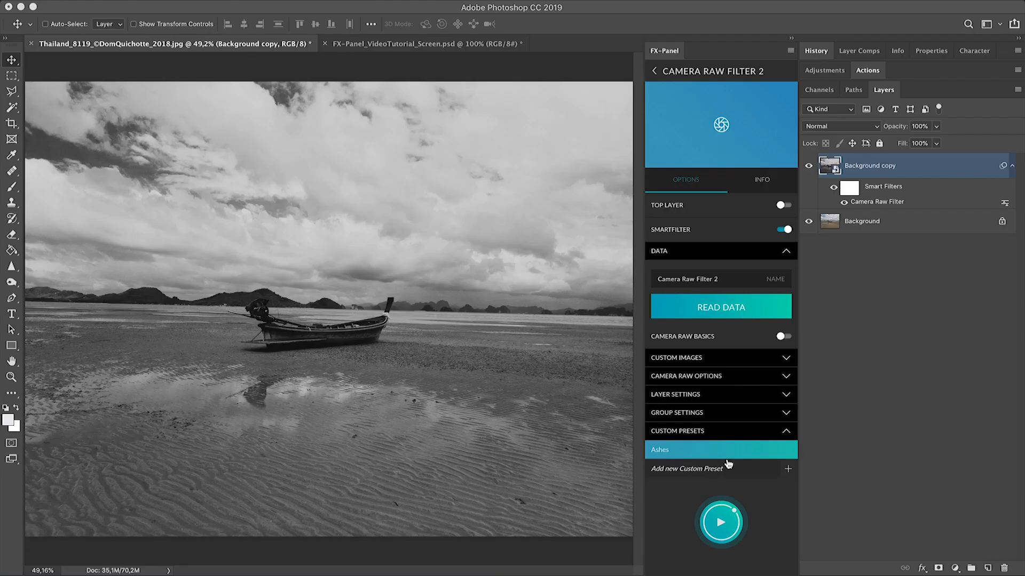
Read the updated filter data and save it as an additional custom preset named Chessboard.
click(749, 314)
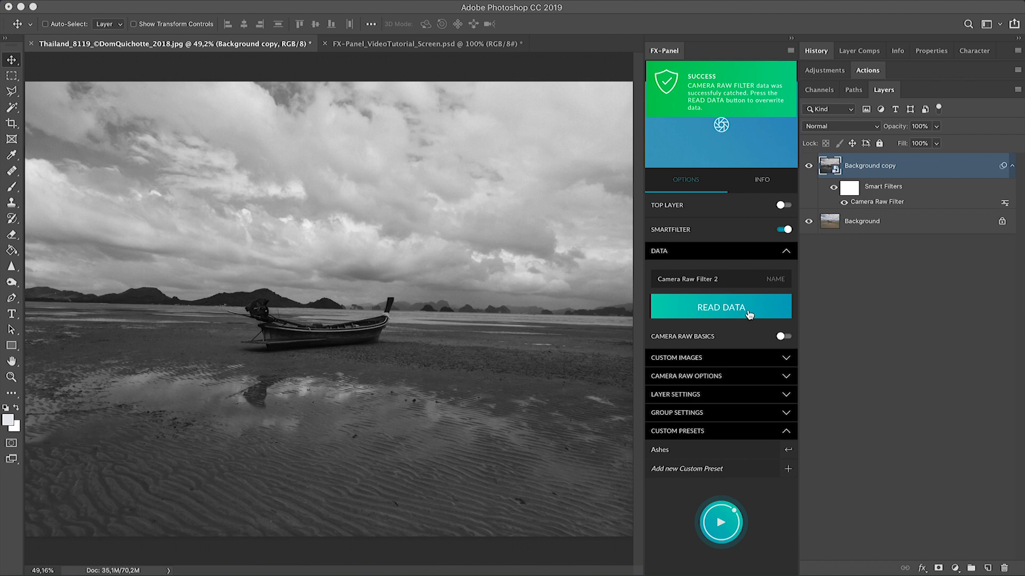
click(786, 469)
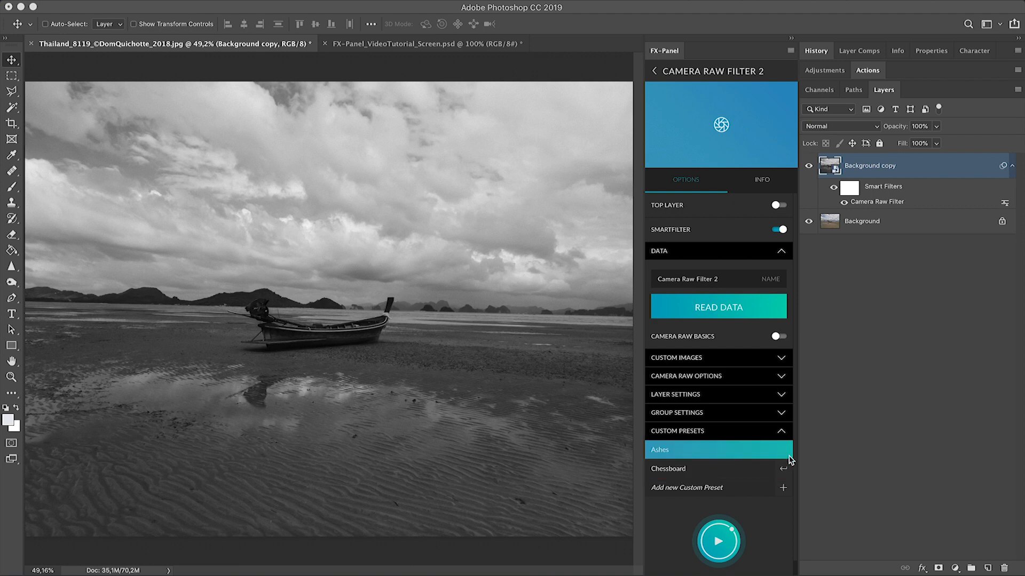
click(784, 450)
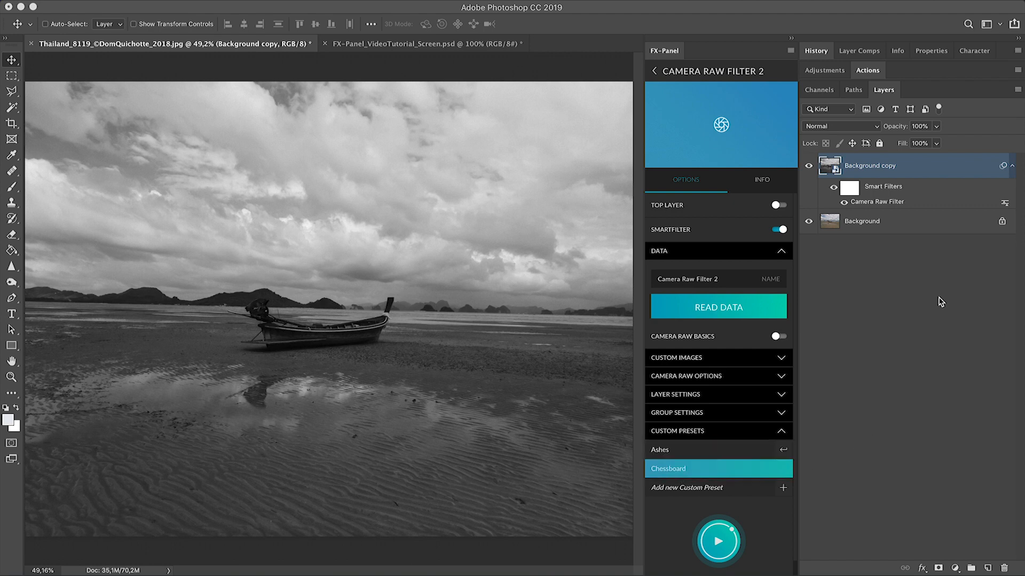
Switch the Background copy's Camera Raw smart filter to the Silver Platter preset and save its data as a custom preset named Silver Platter.
double_click(875, 202)
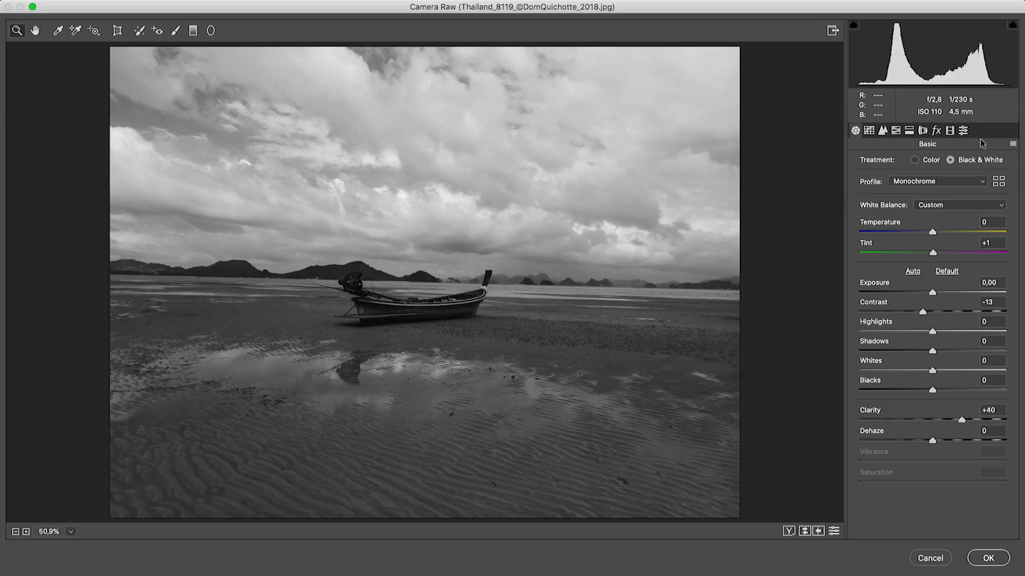
click(963, 130)
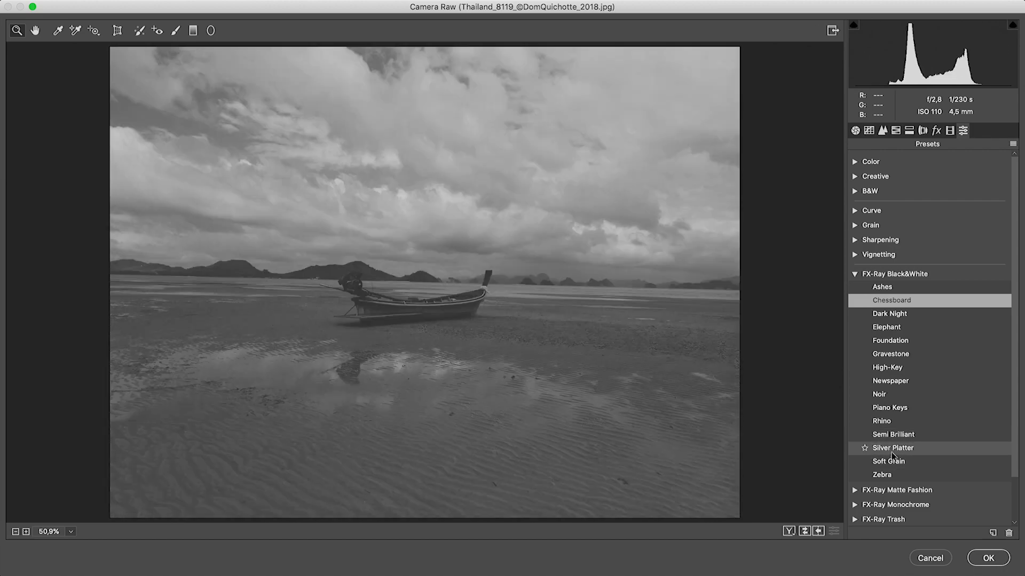
click(892, 451)
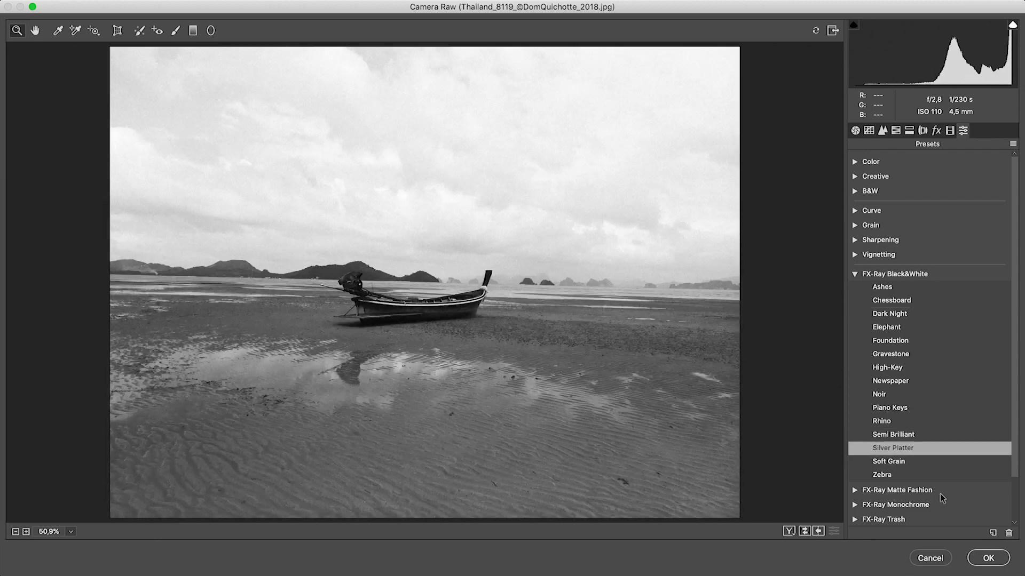
click(989, 558)
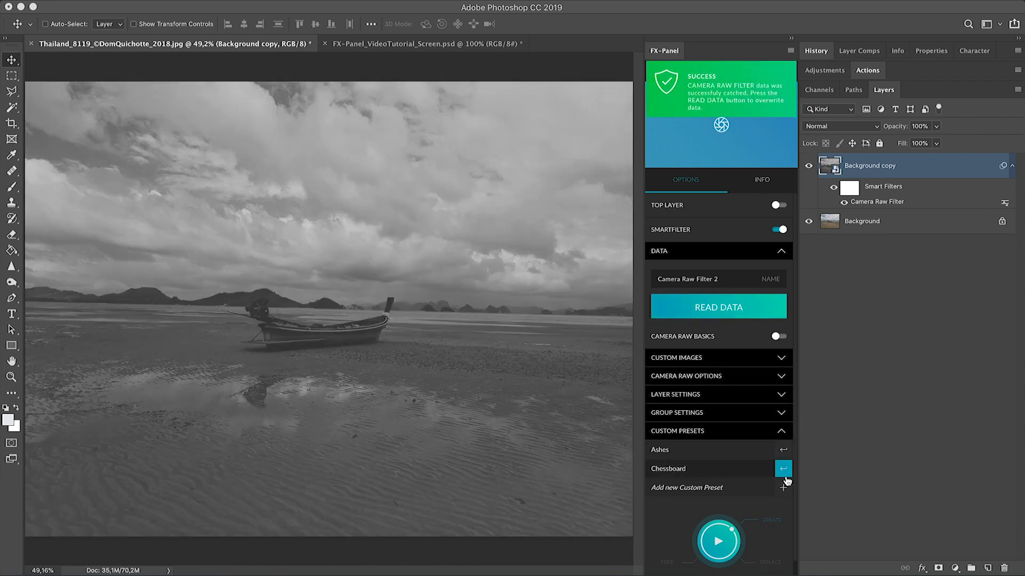
click(784, 489)
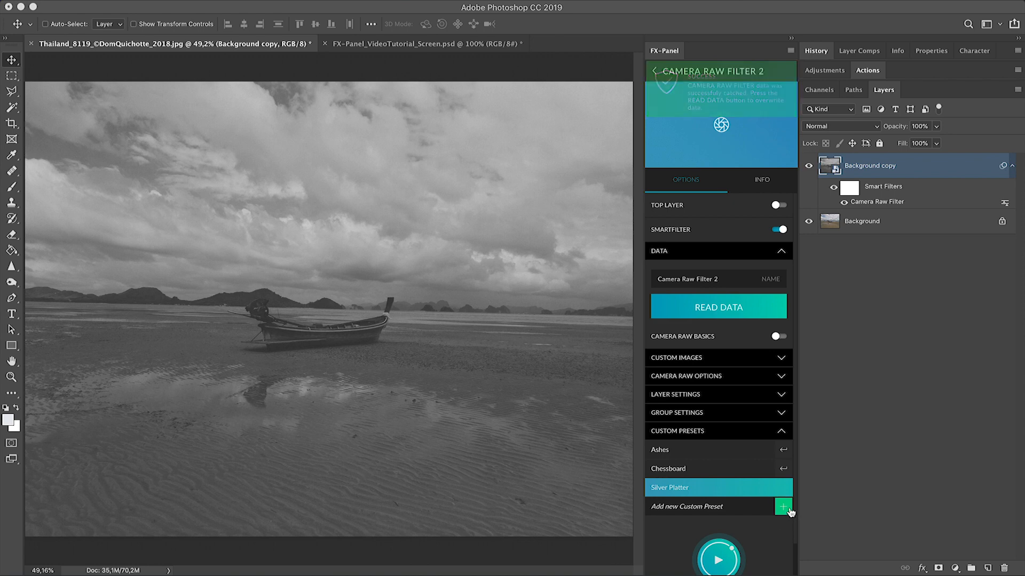
Rename the Camera Raw Filter 2 preset as FX-Ray Black & White.
click(720, 273)
key(super+a)
text(FX-Ray Black & White)
key(Return)
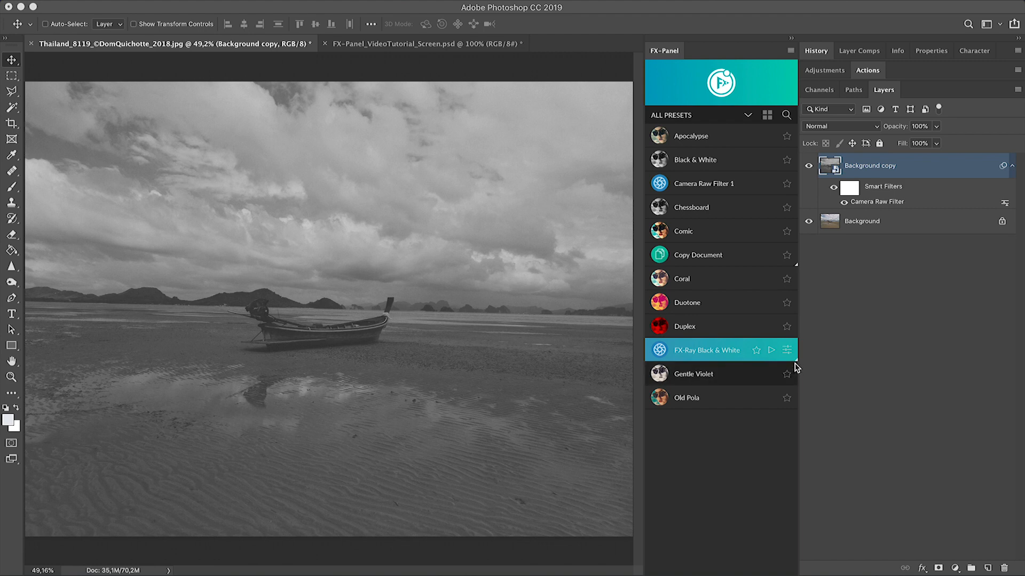
Open the settings of the FX-Ray Black & White preset and review its Camera Raw options and custom images.
click(735, 351)
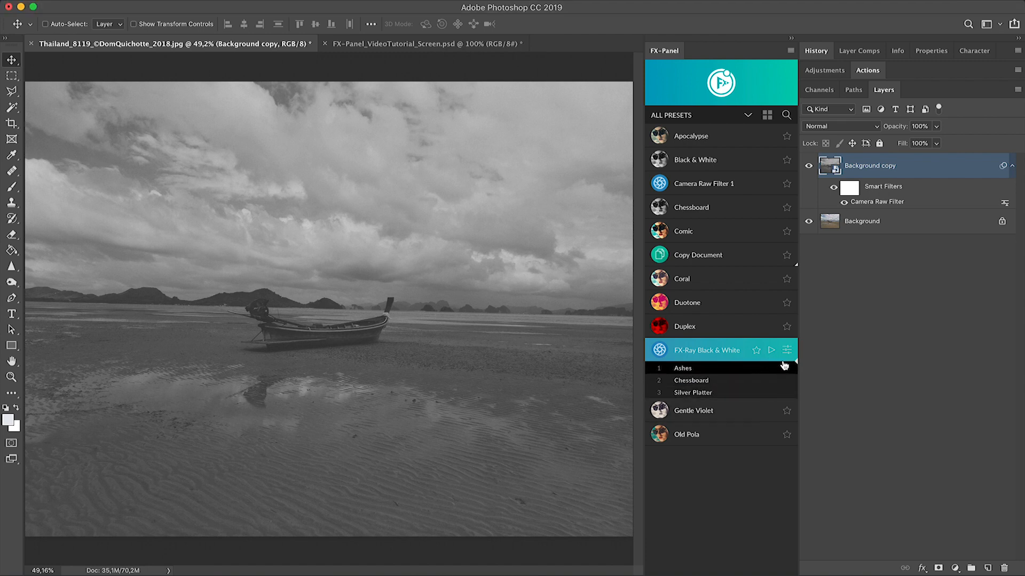
click(788, 354)
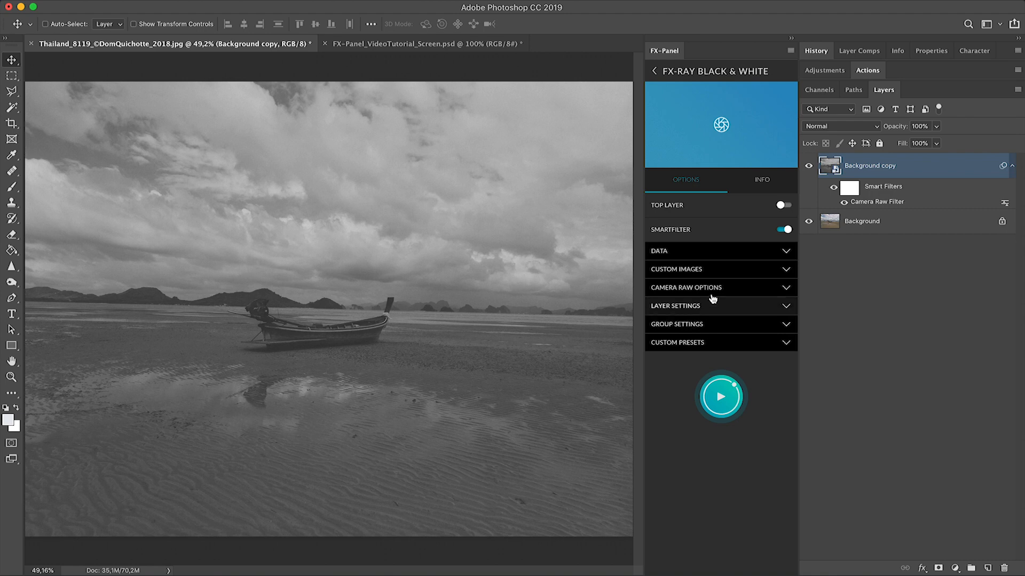
click(729, 288)
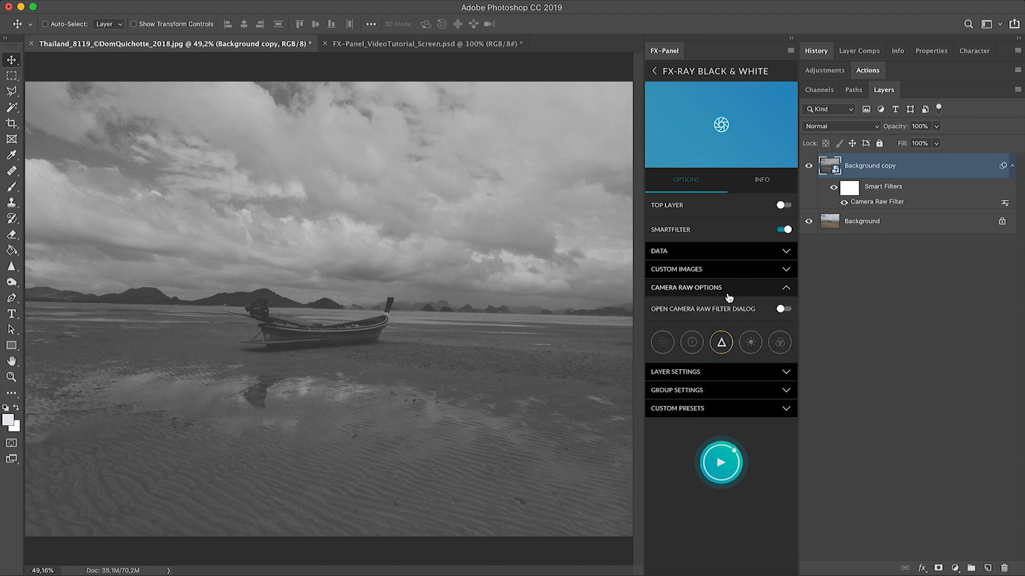
click(694, 293)
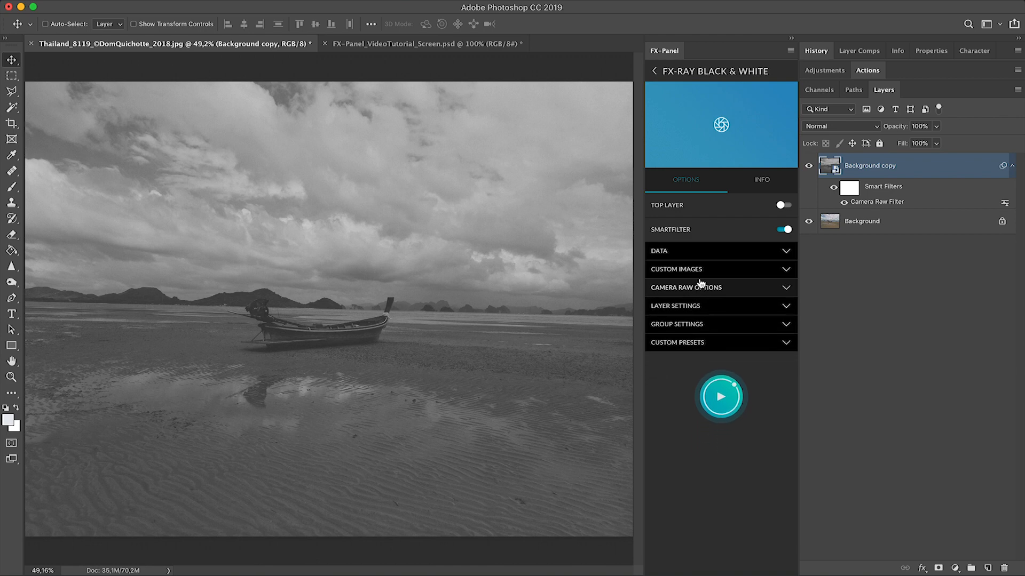
click(716, 275)
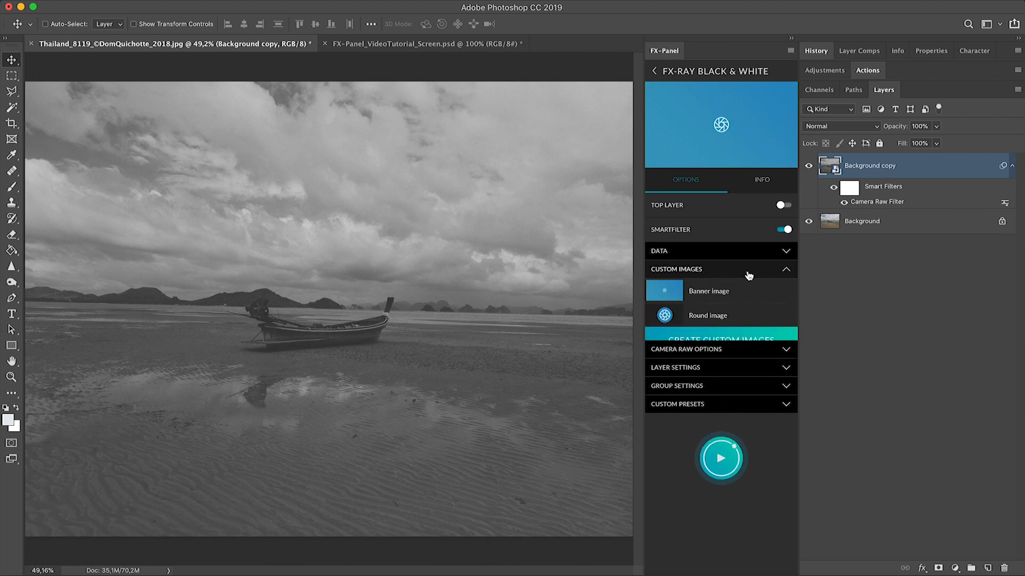
click(716, 273)
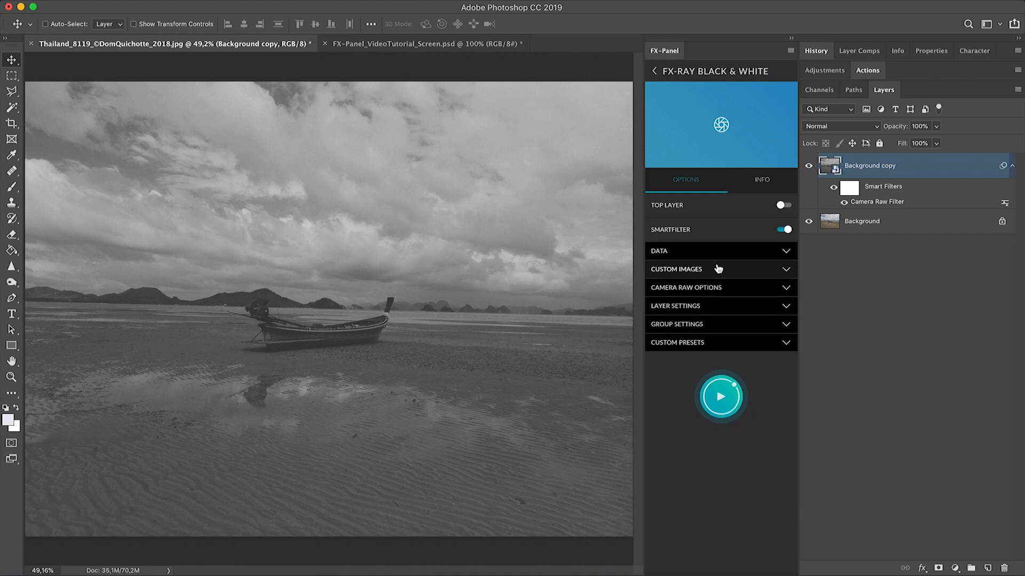
Try Camera Raw Basics with the Temperature, Exposure, Contrast and Saturation controls enabled, and switch the feature off again.
click(748, 253)
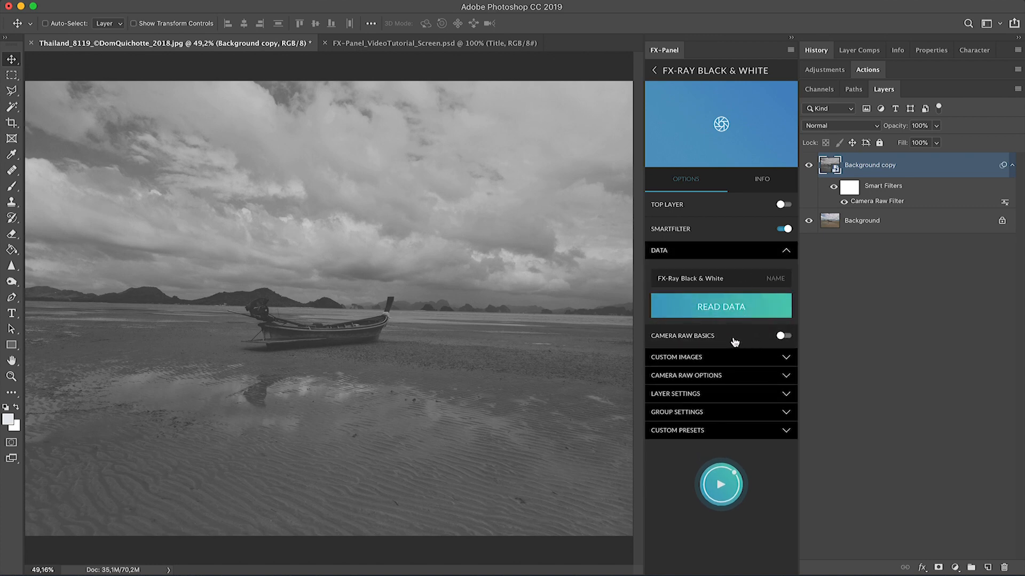
click(743, 340)
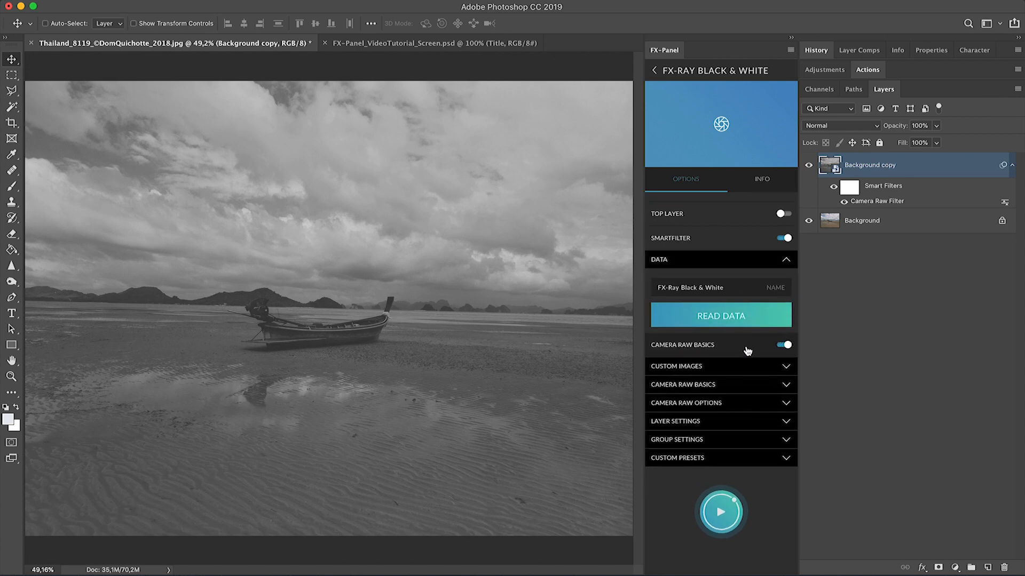
click(736, 387)
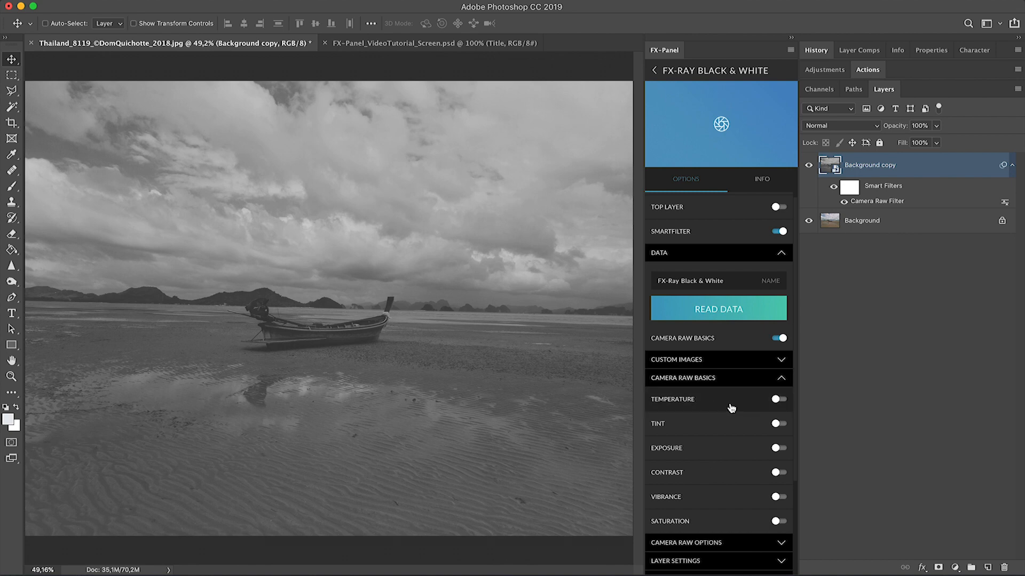
click(731, 409)
click(724, 449)
click(732, 474)
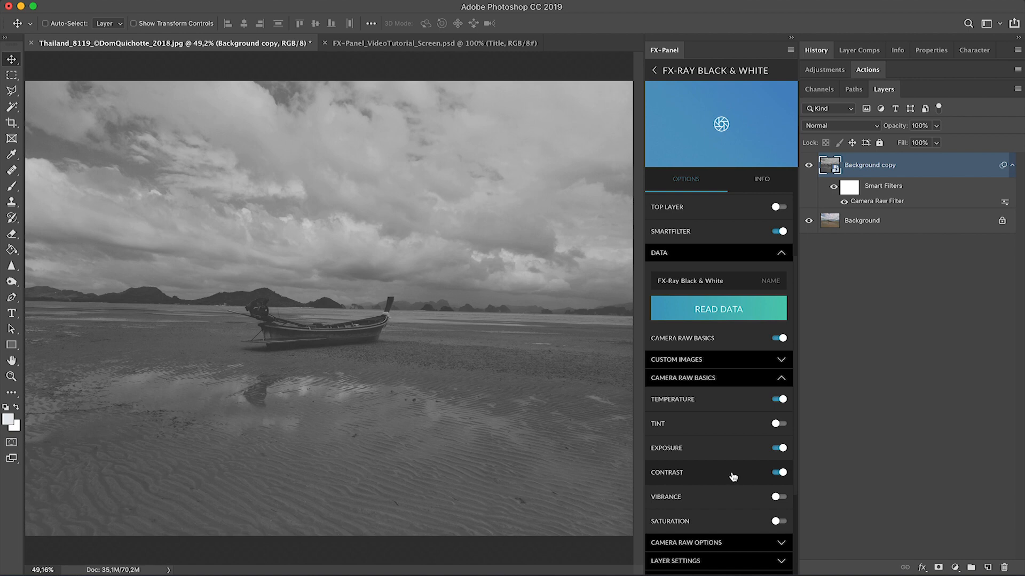
click(729, 527)
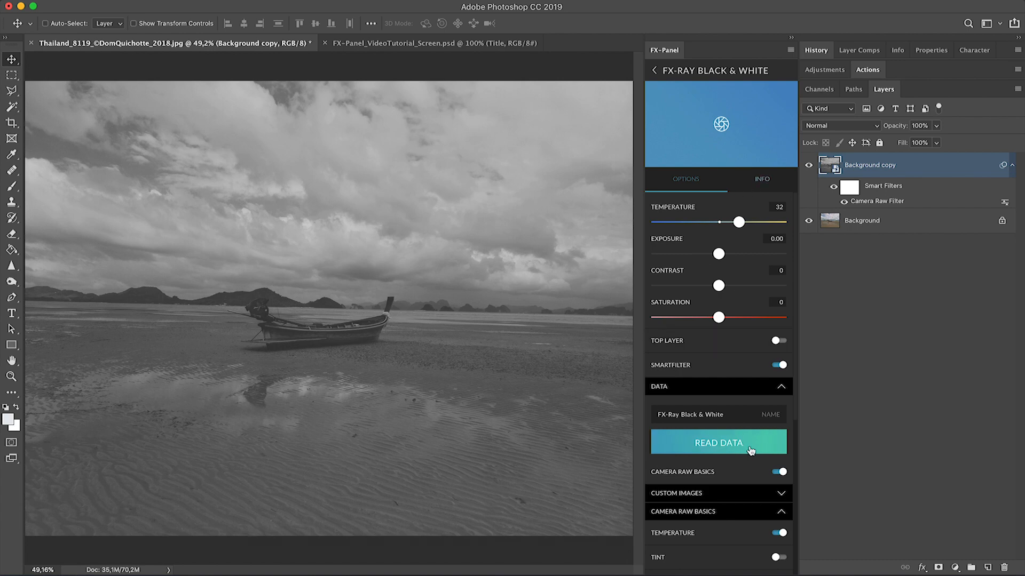
click(736, 469)
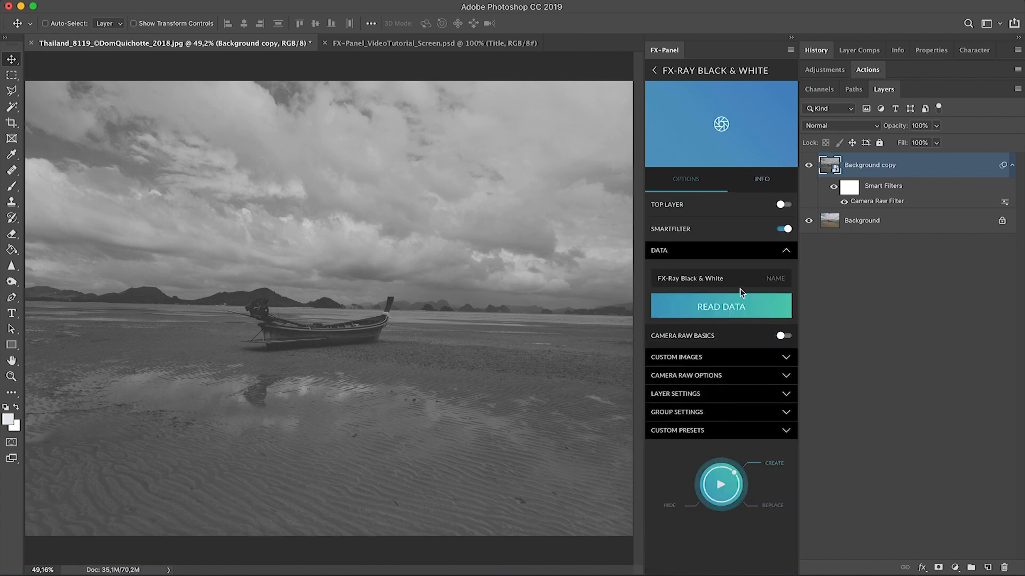
click(740, 254)
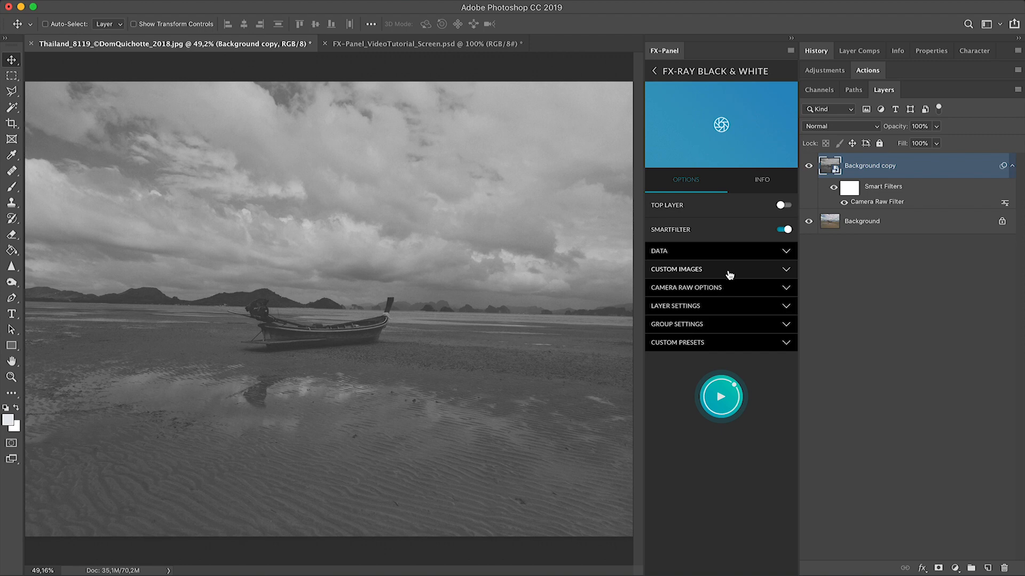
Set the preset's output layer name to Camera Raw Layer and its layer color to red.
click(724, 305)
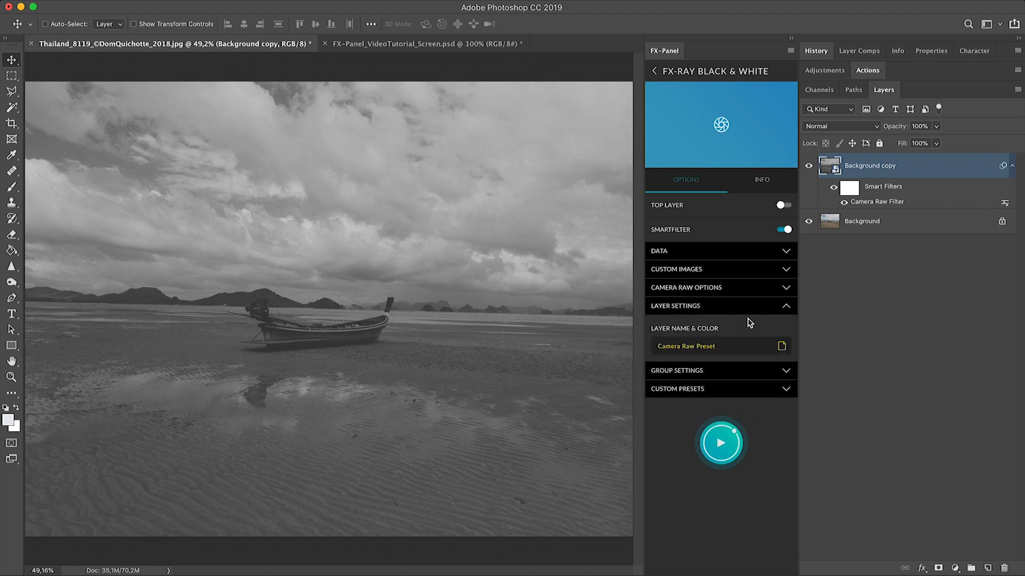
click(736, 346)
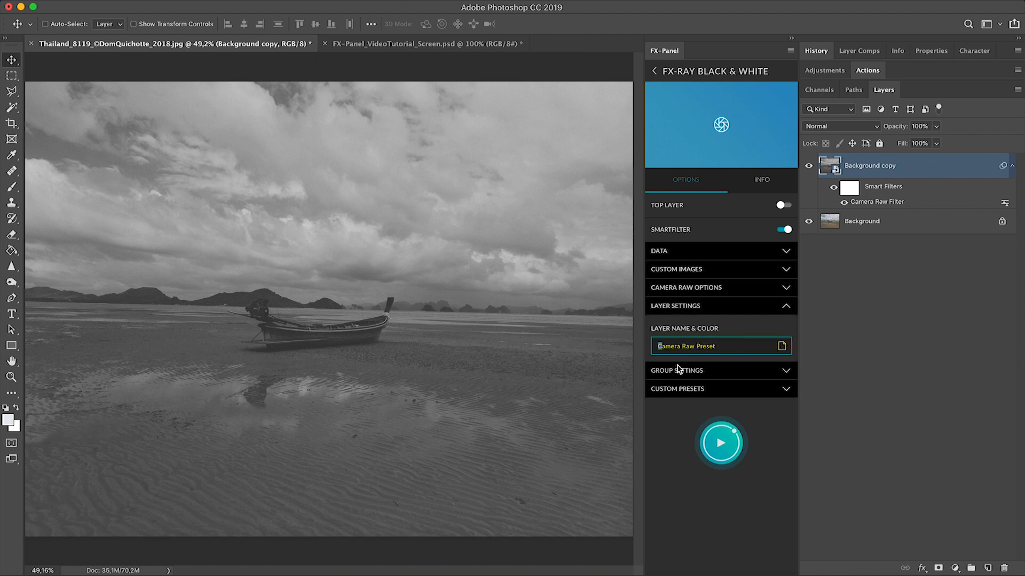
double_click(733, 345)
text(Layer)
click(782, 346)
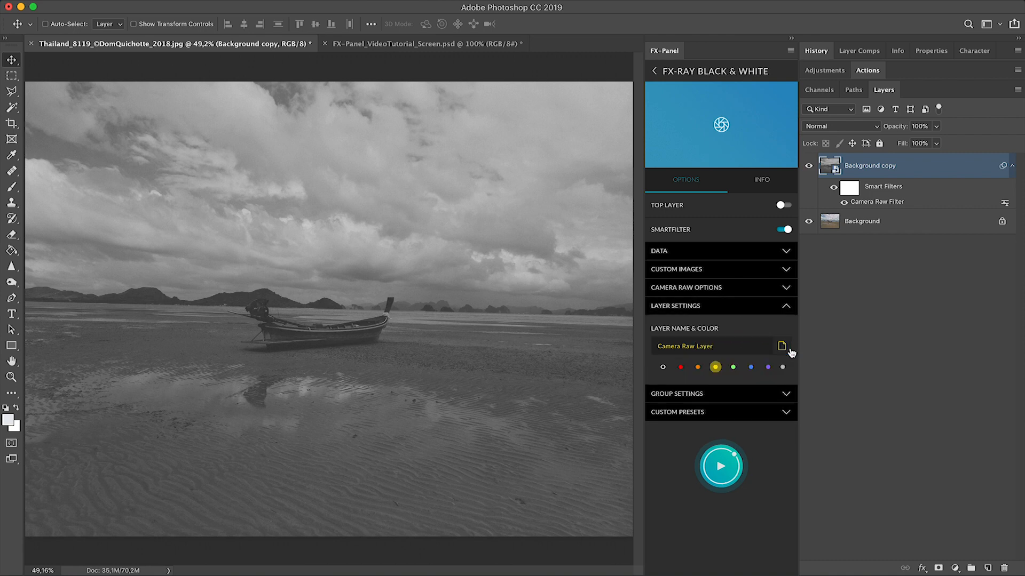
click(683, 368)
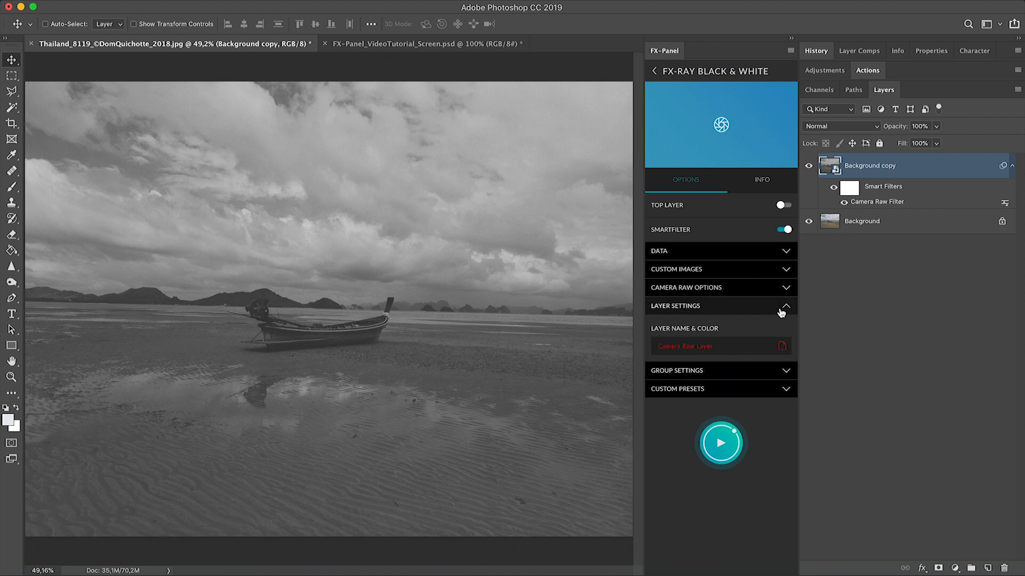
click(781, 311)
Make the preset add its layer into a blue group named Camera Raw Group, with No Subgroup enabled.
click(773, 327)
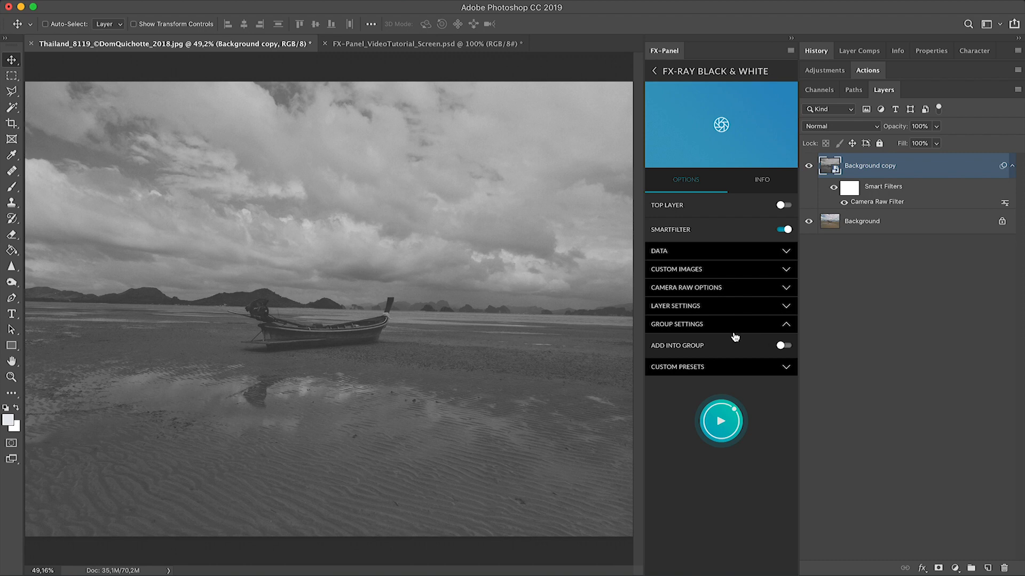
click(746, 350)
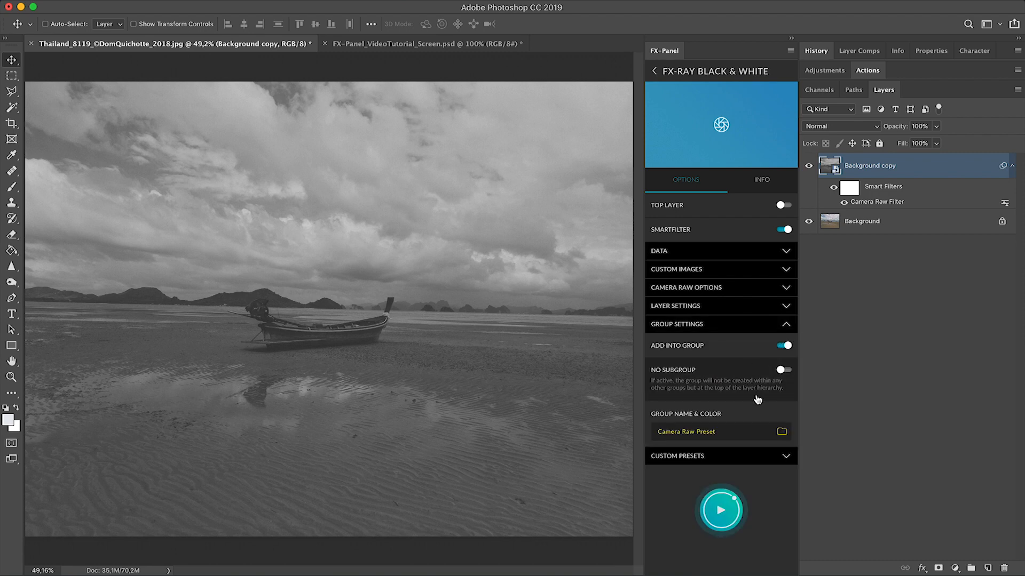
click(780, 431)
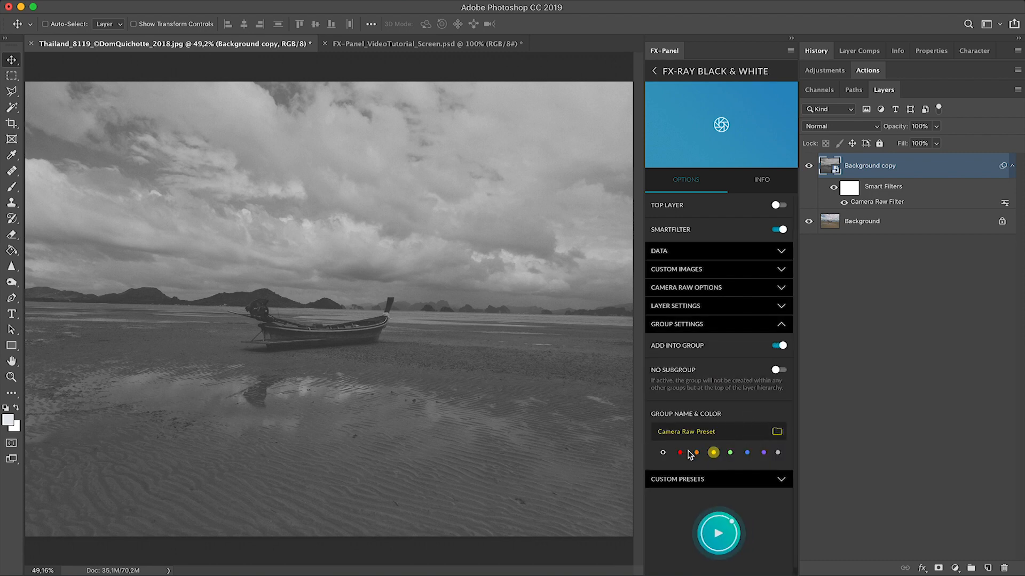
click(747, 453)
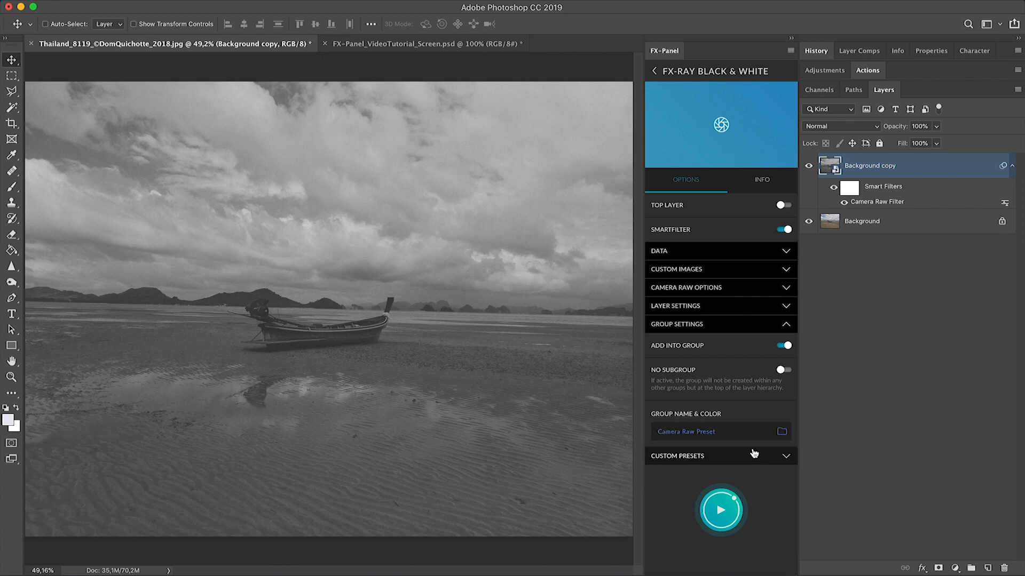
double_click(710, 432)
text(Group)
click(746, 404)
Hide the Background copy layer and apply the FX-Ray Black & White preset to the Background layer.
click(810, 167)
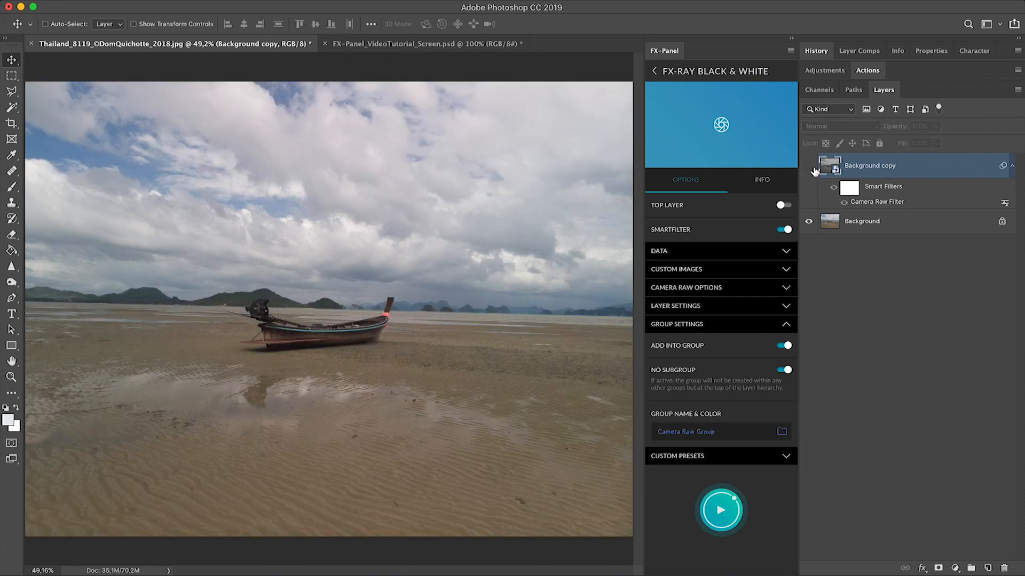
click(903, 219)
mouse_move(728, 513)
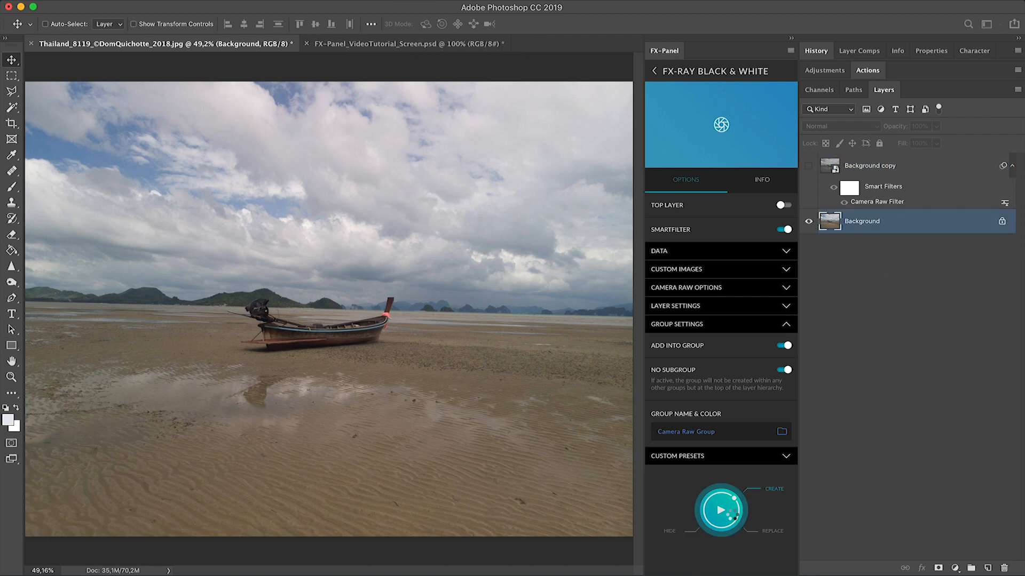
click(732, 516)
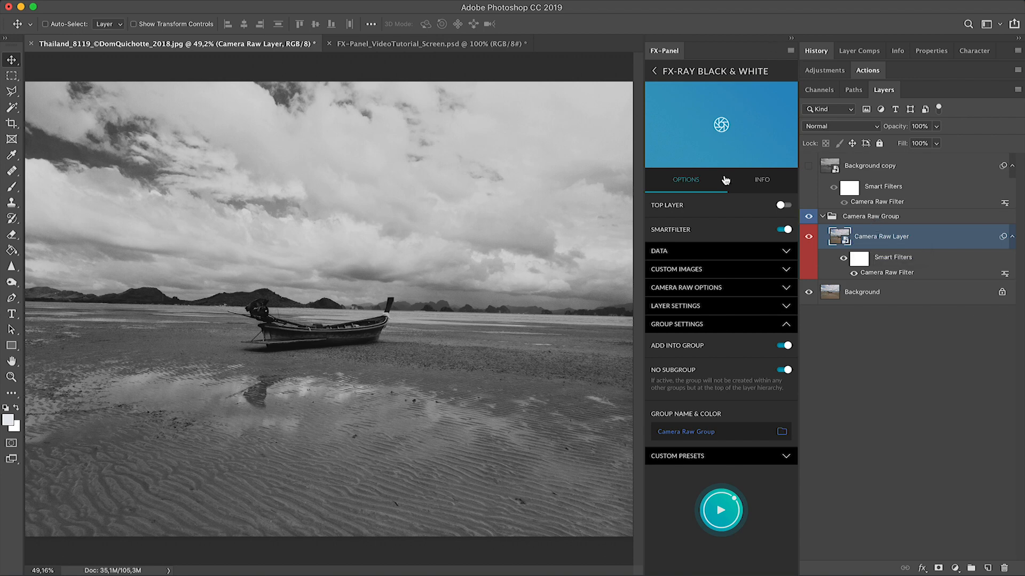
View the info page of the FX-Ray Black & White preset and open the preset management page.
click(762, 187)
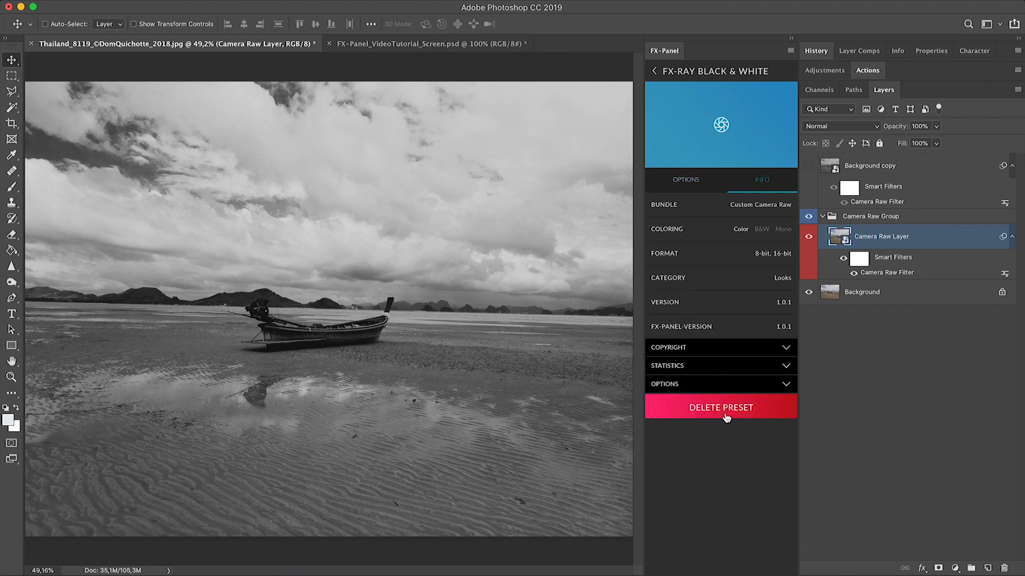
click(720, 71)
click(790, 50)
click(811, 70)
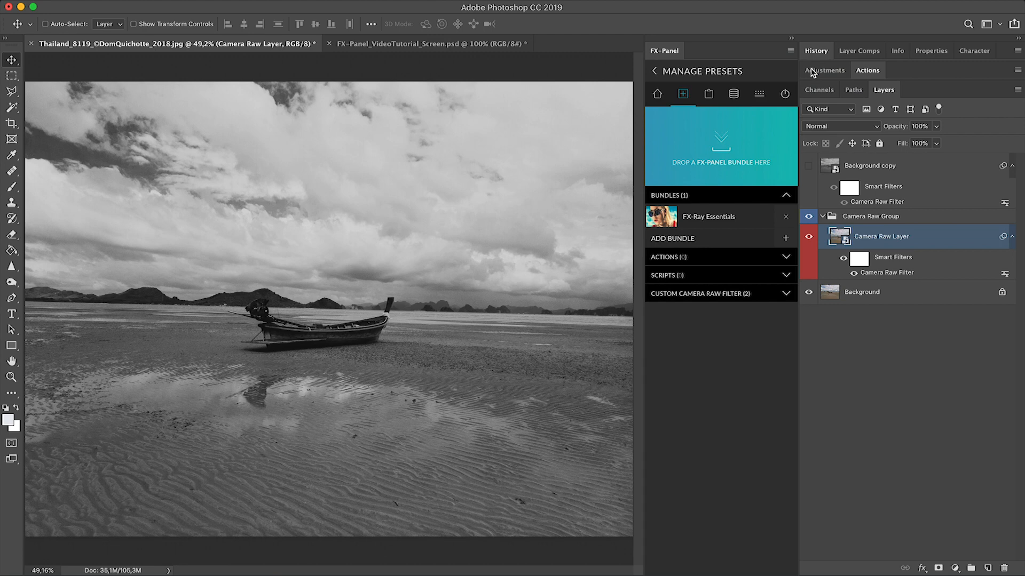
Delete all custom Camera Raw filters in the preset management page.
click(701, 299)
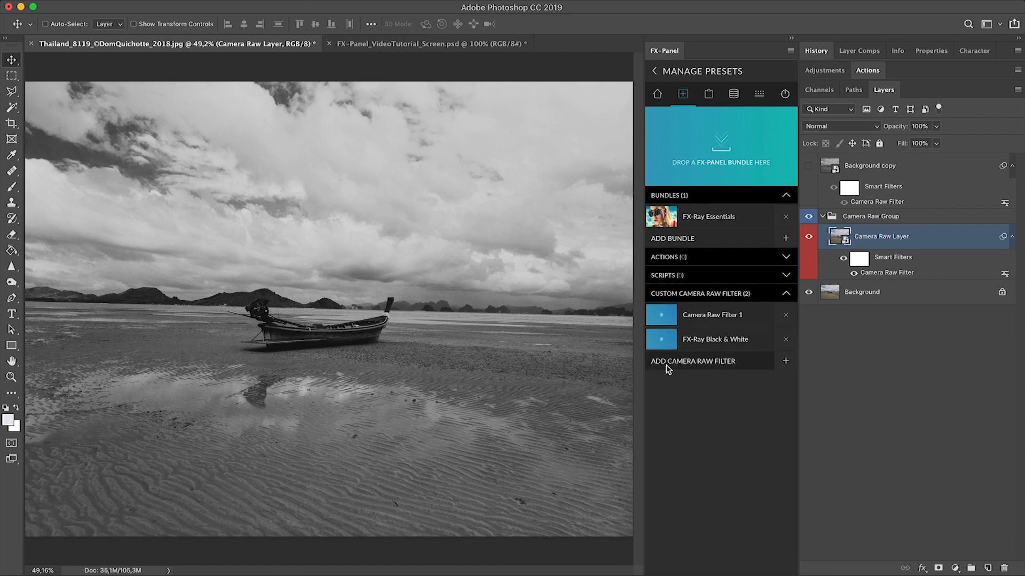
click(785, 367)
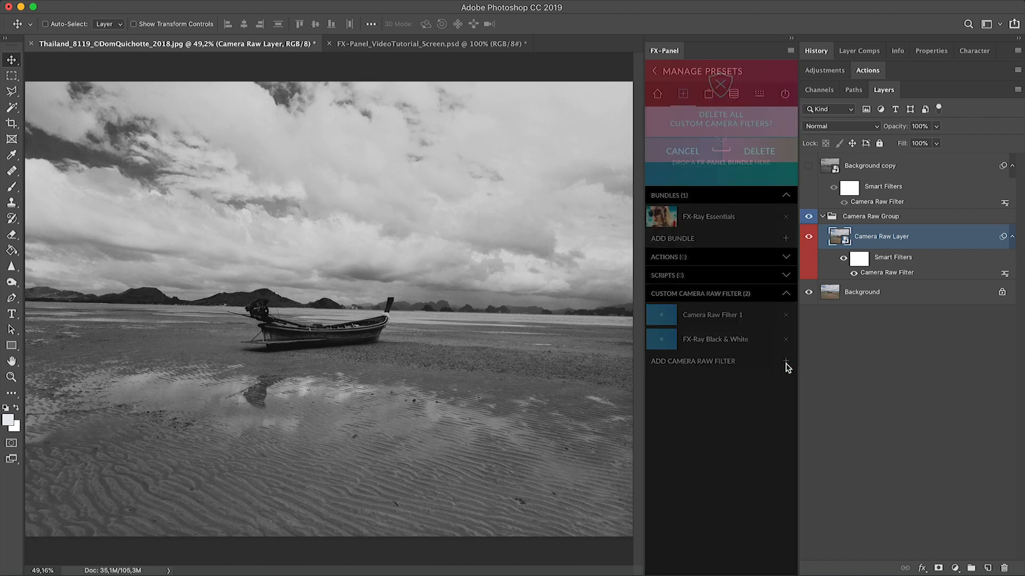
click(759, 151)
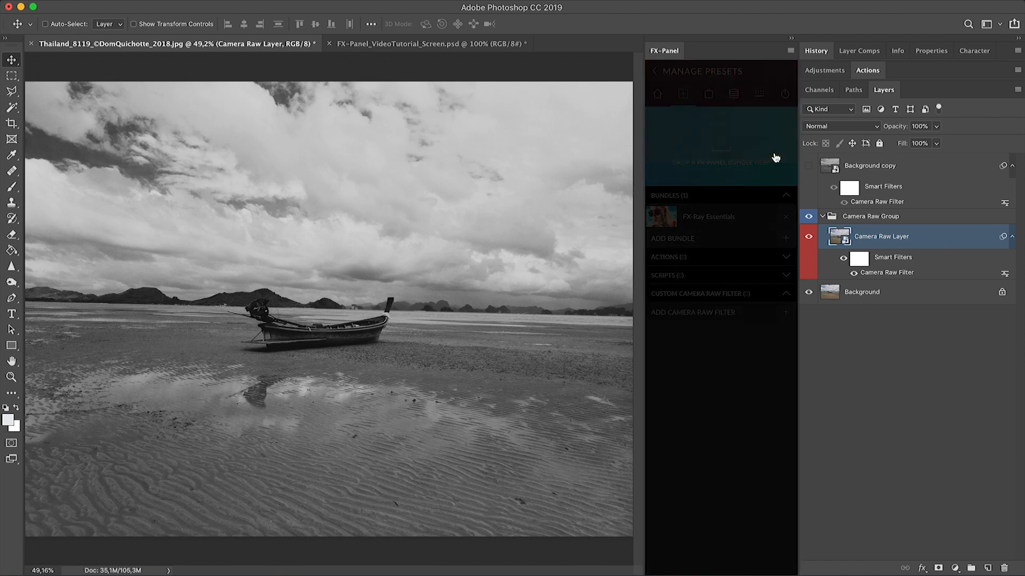